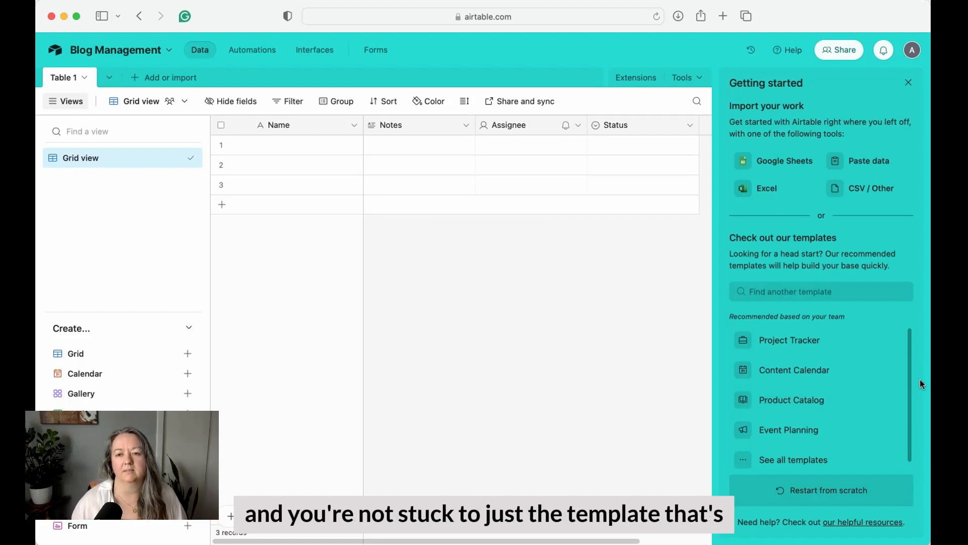
- Close the Getting started pane and rename Table 1 as "All Blog Posts"
click(909, 82)
click(63, 79)
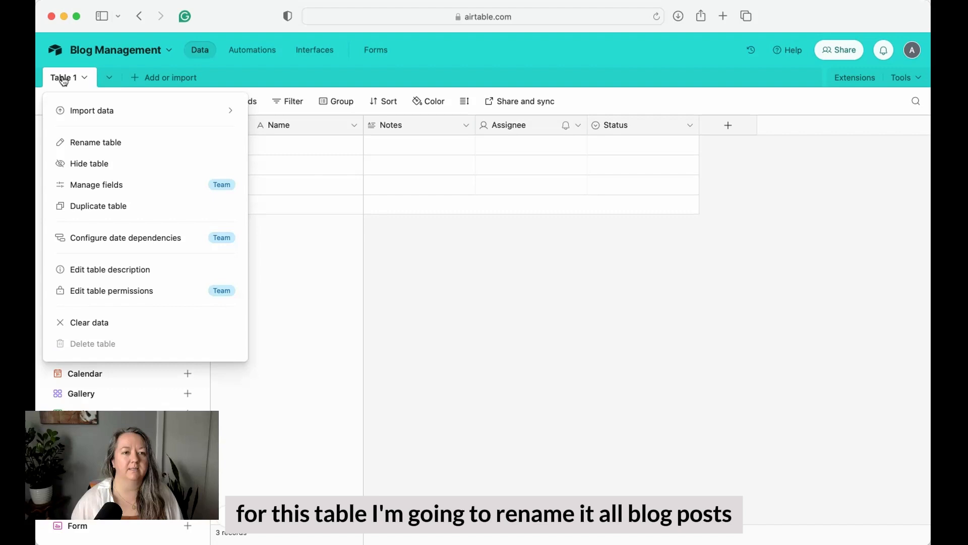
click(91, 142)
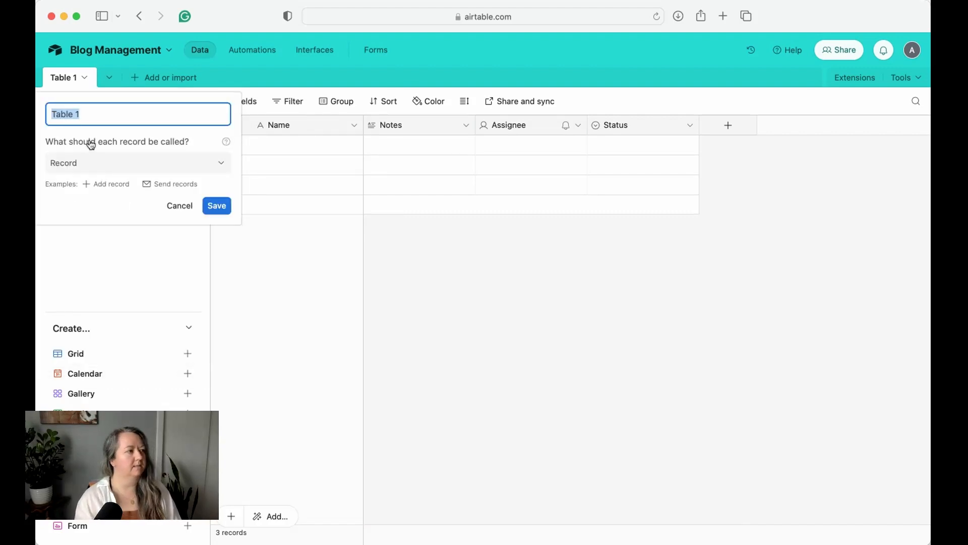
text(All Blog Posts)
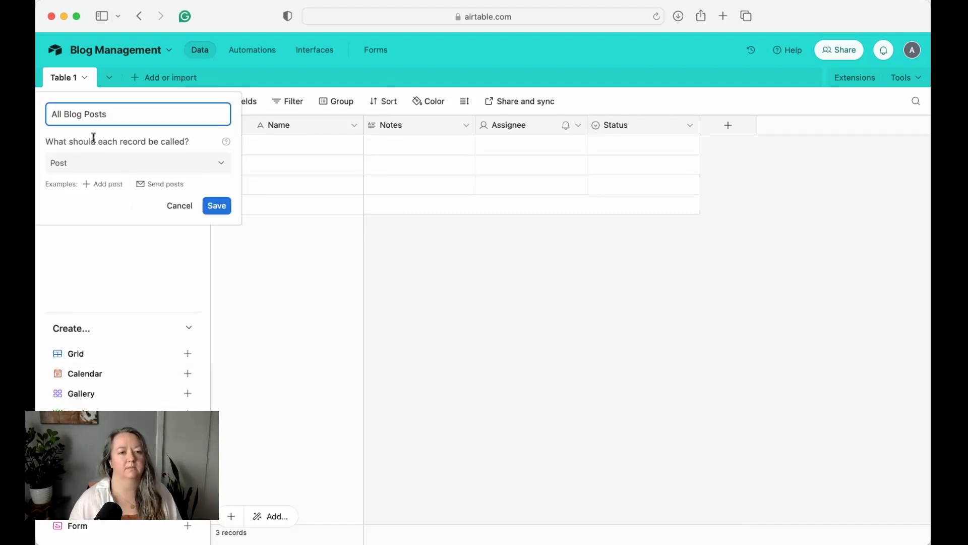
click(216, 206)
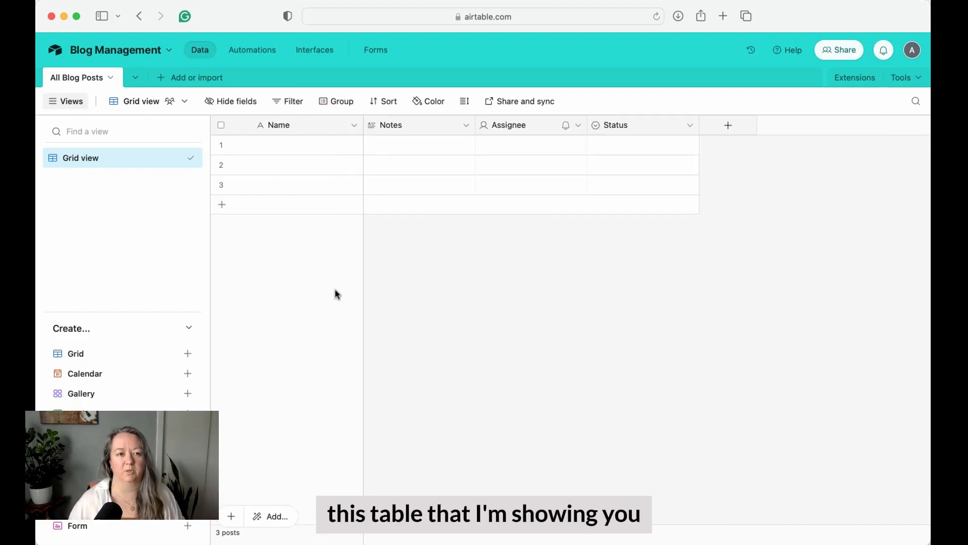
- Rename the primary field Name as "Blog post title", with single line text as its type
click(283, 125)
right_click(283, 126)
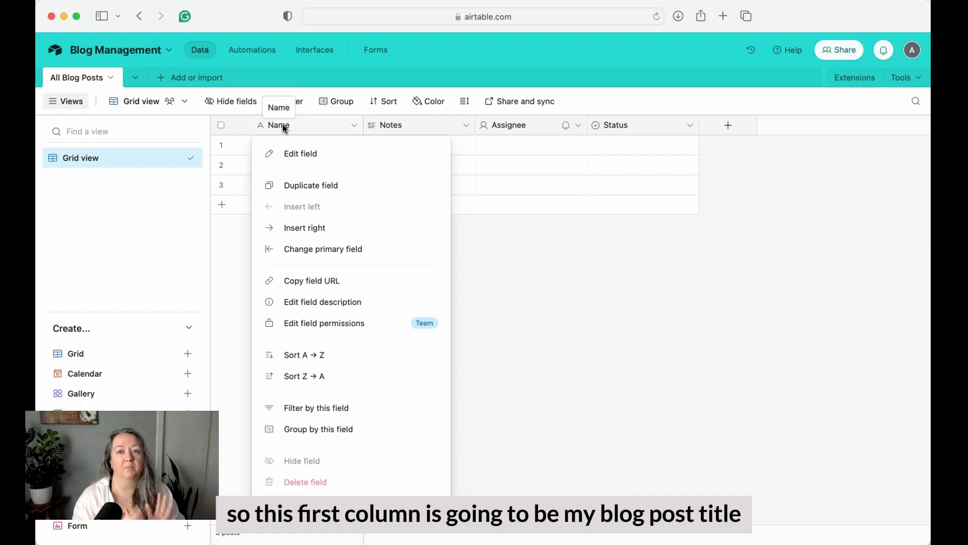
click(304, 161)
drag(291, 157, 264, 152)
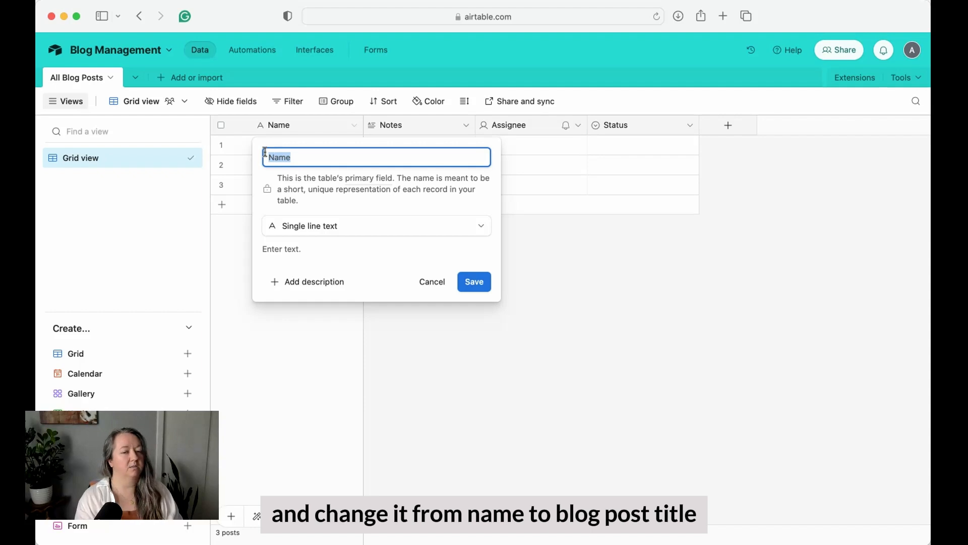
text(Blog post title)
click(372, 225)
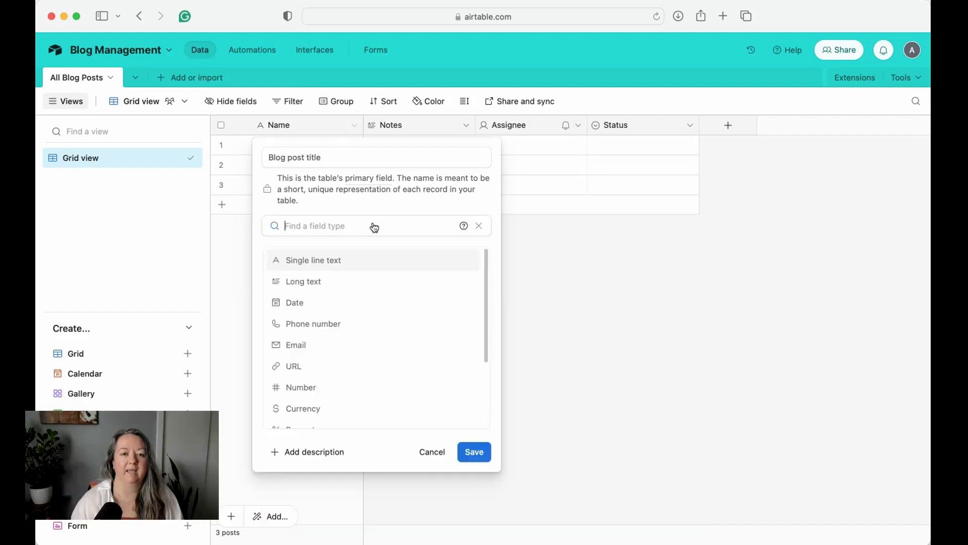
click(326, 259)
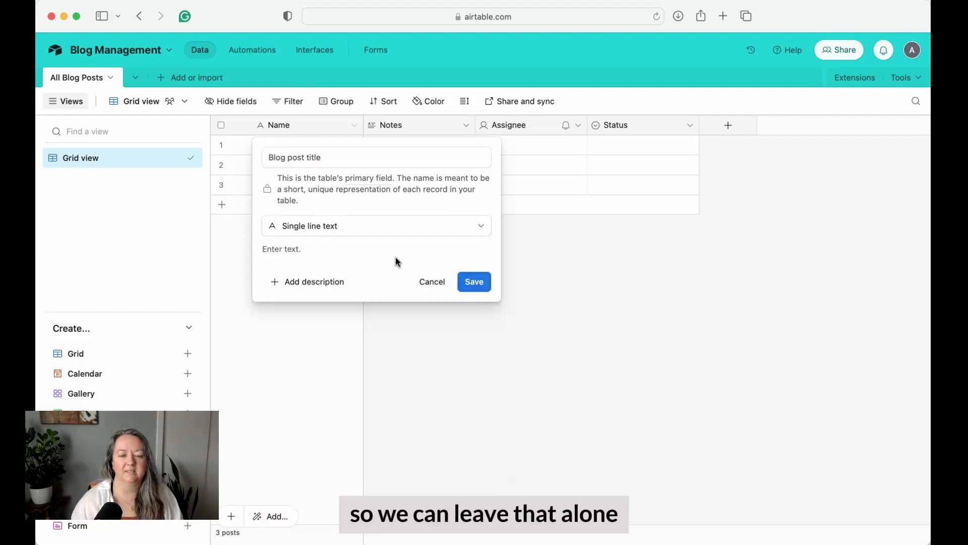
click(475, 283)
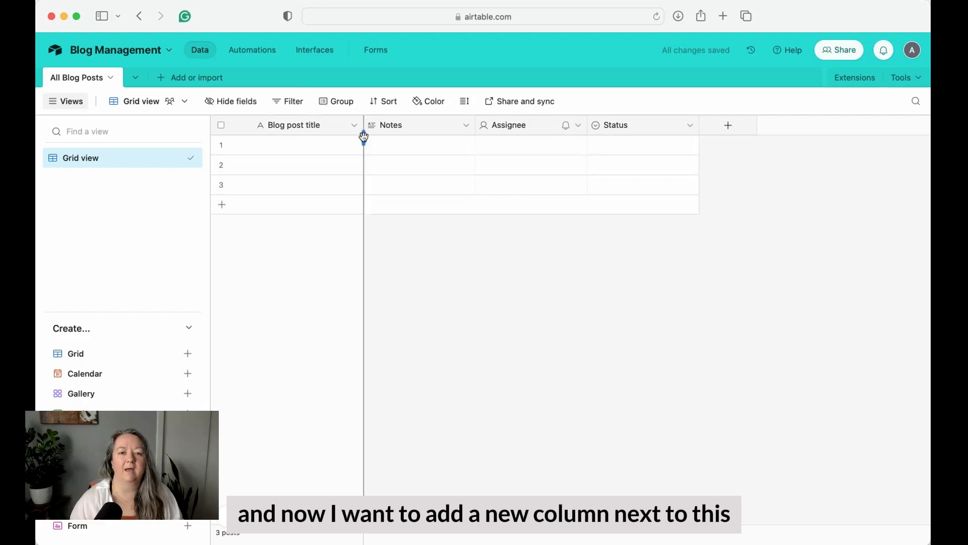
- Insert an attachment field named "Image" directly after Blog post title and narrow its column to about the width of its heading
right_click(337, 128)
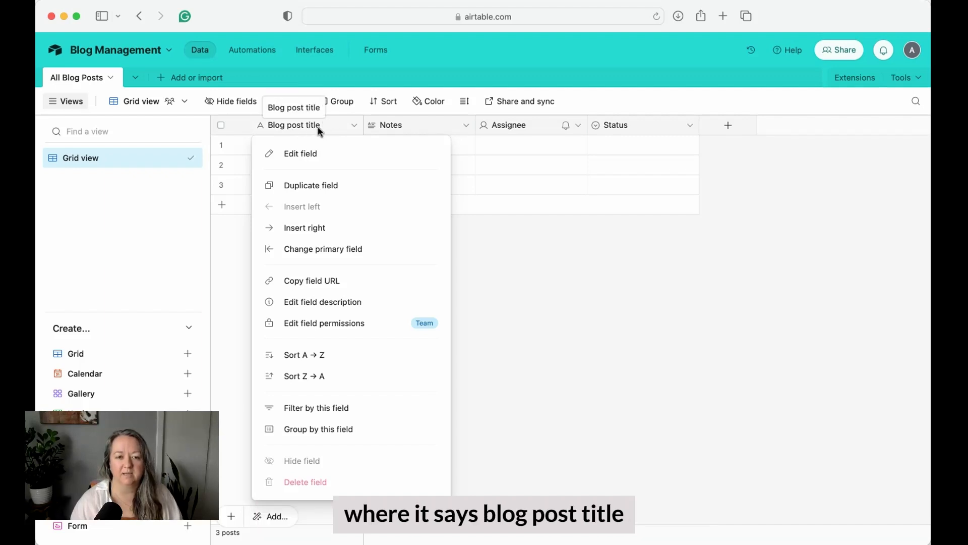
click(314, 228)
text(Image)
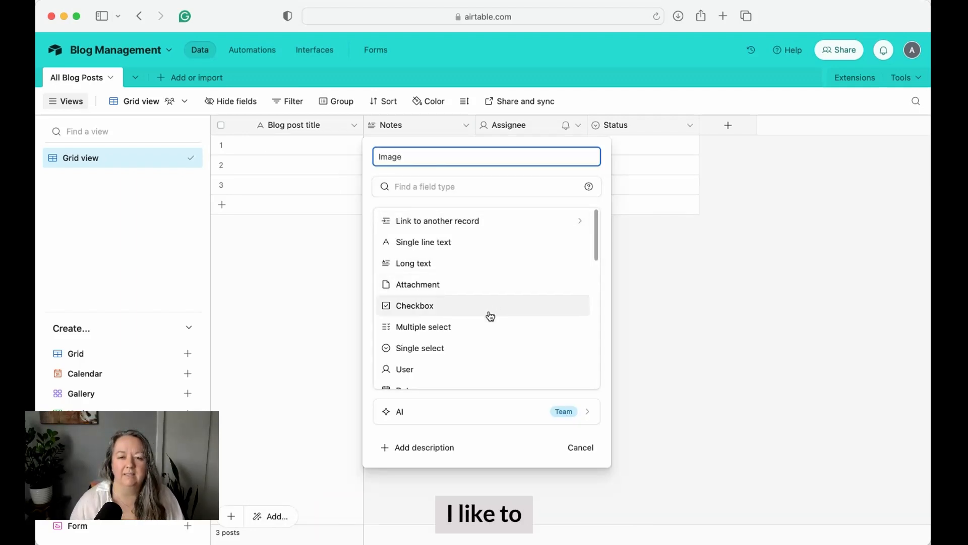
scroll(491, 317, down, 1)
scroll(490, 316, down, 2)
scroll(490, 316, down, 2)
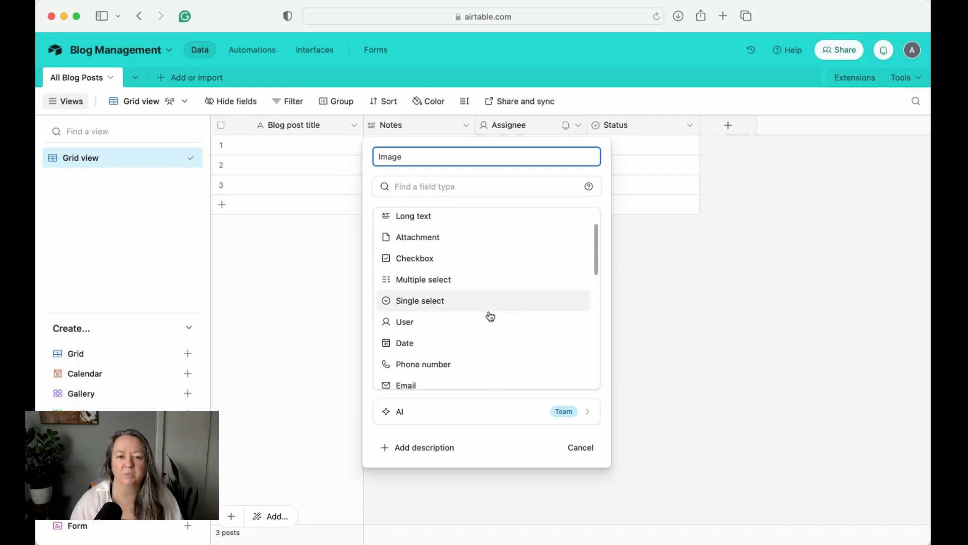
scroll(490, 316, down, 8)
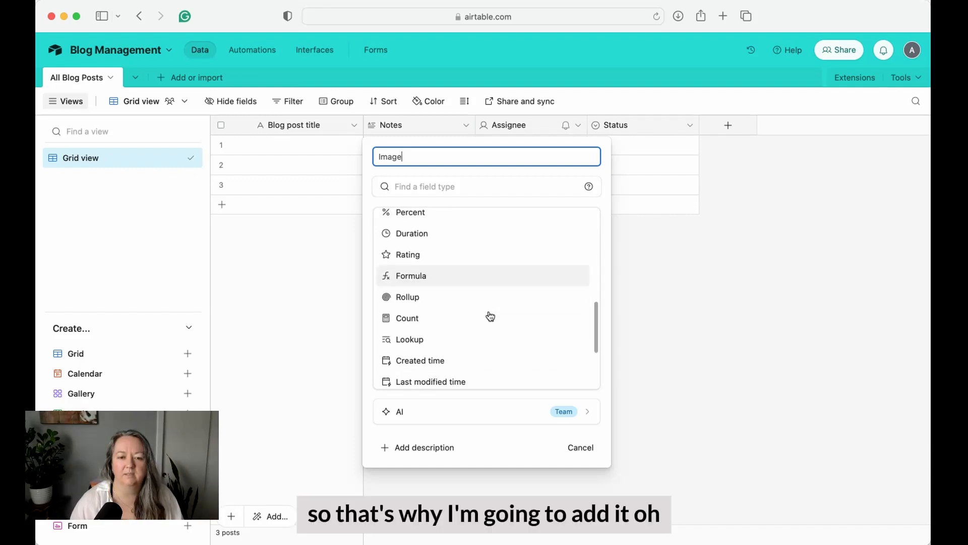
scroll(491, 316, down, 3)
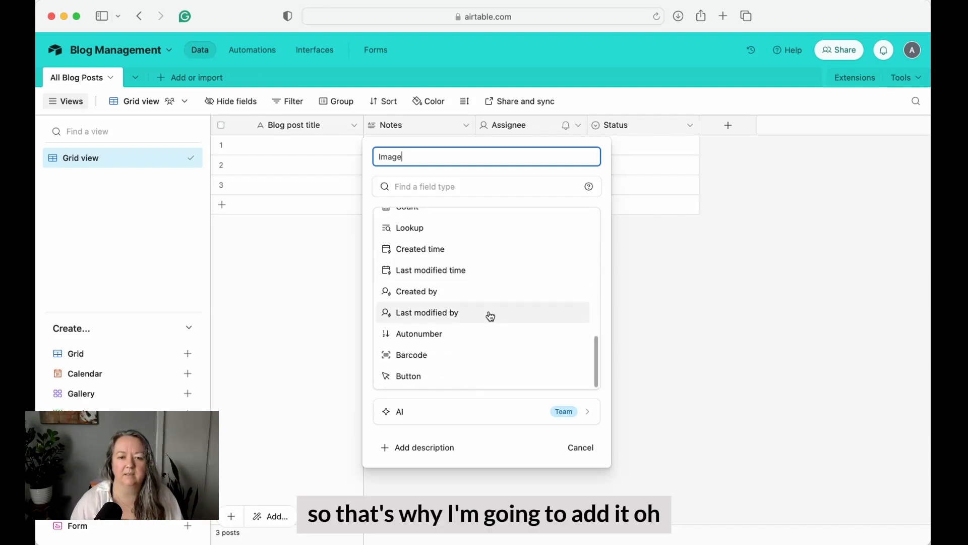
scroll(490, 316, up, 12)
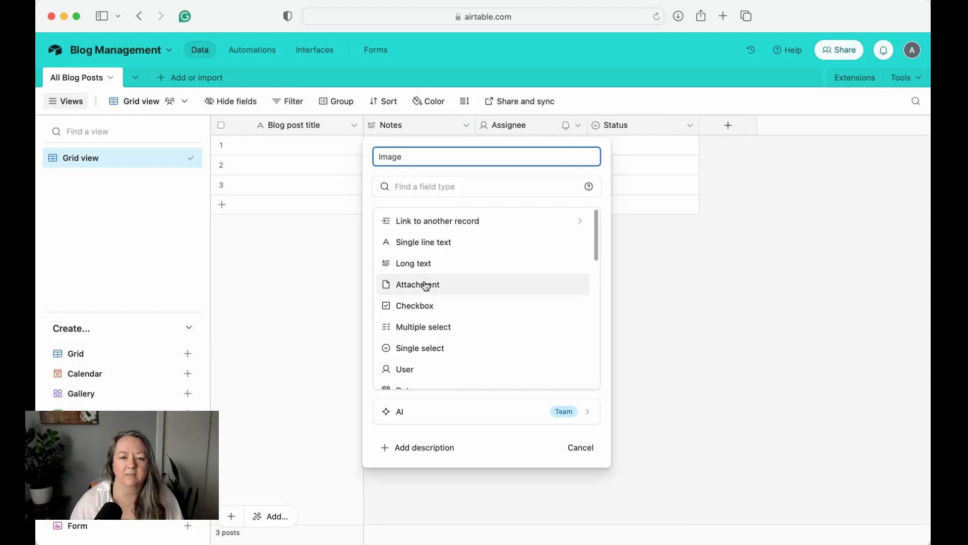
click(426, 285)
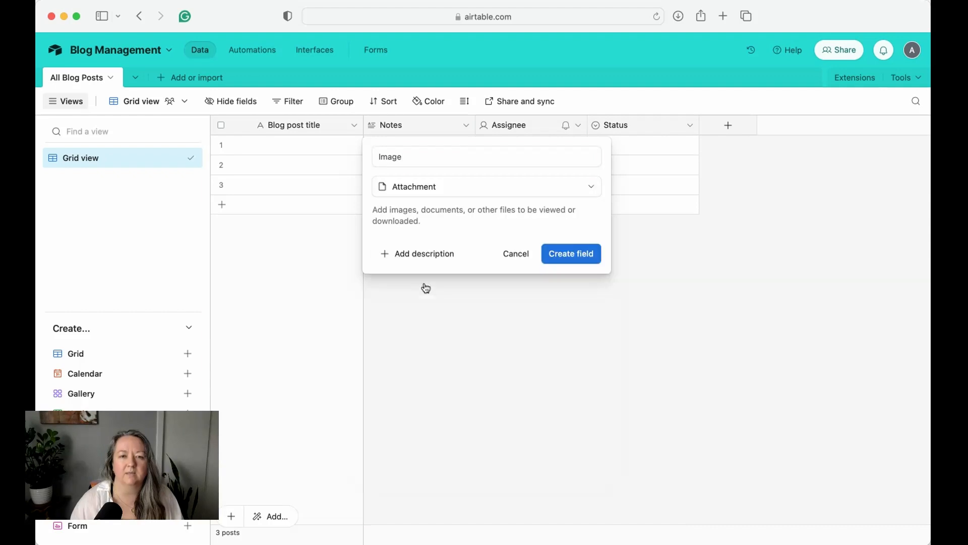
click(571, 254)
drag(476, 125, 417, 126)
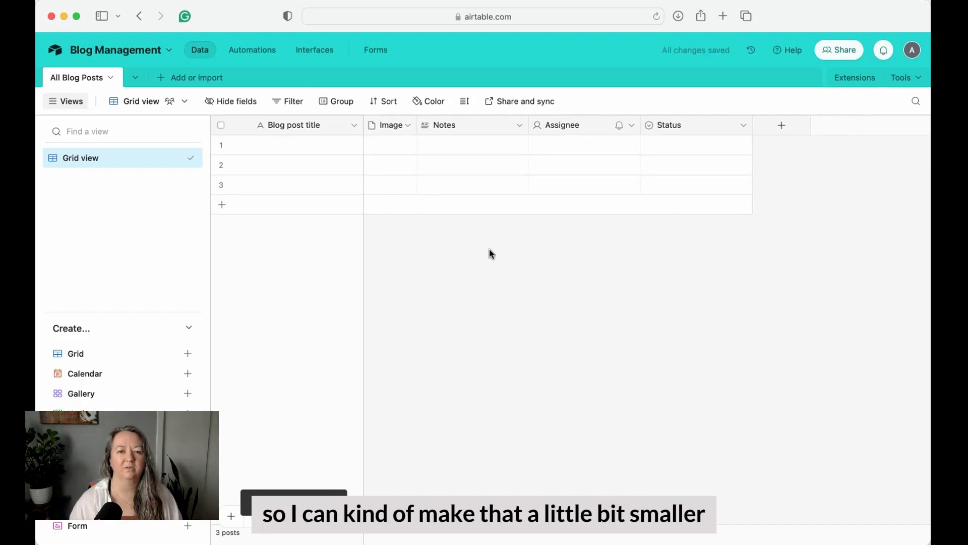
- Insert a field named "URL" of type URL directly after Image and narrow its column slightly
right_click(392, 126)
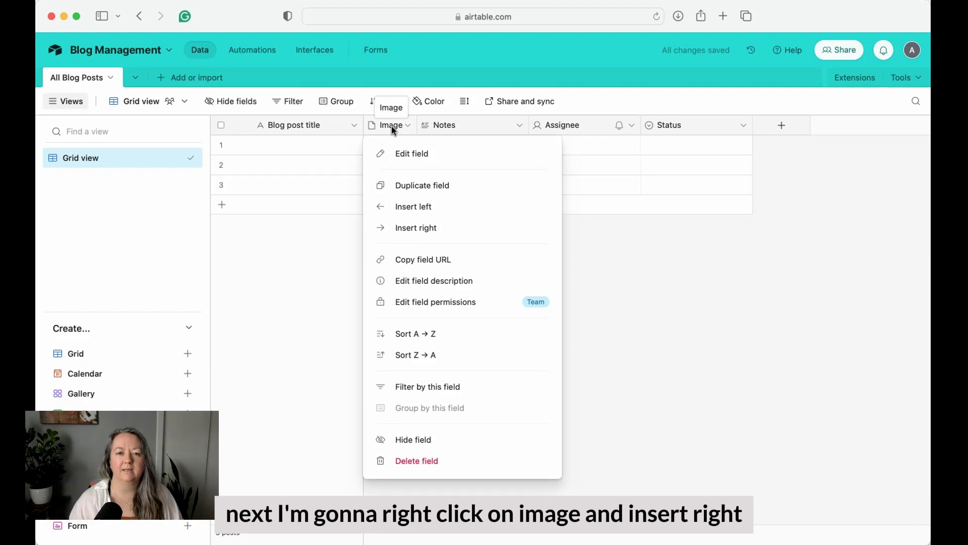
click(417, 226)
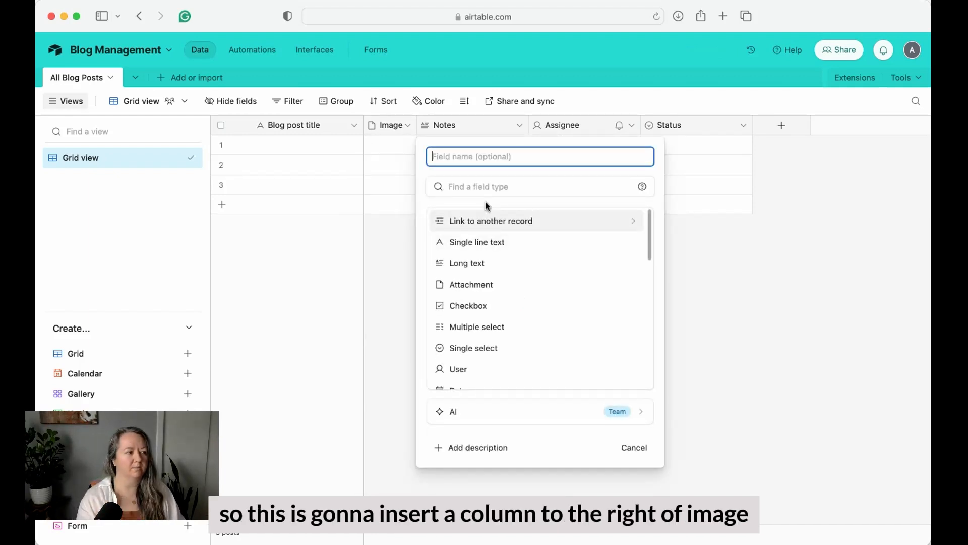
text(URL)
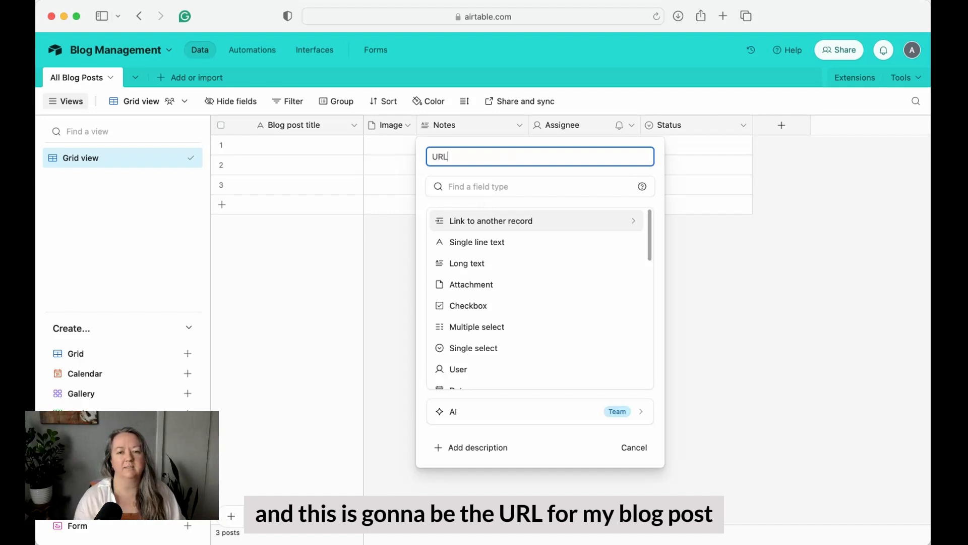
click(493, 243)
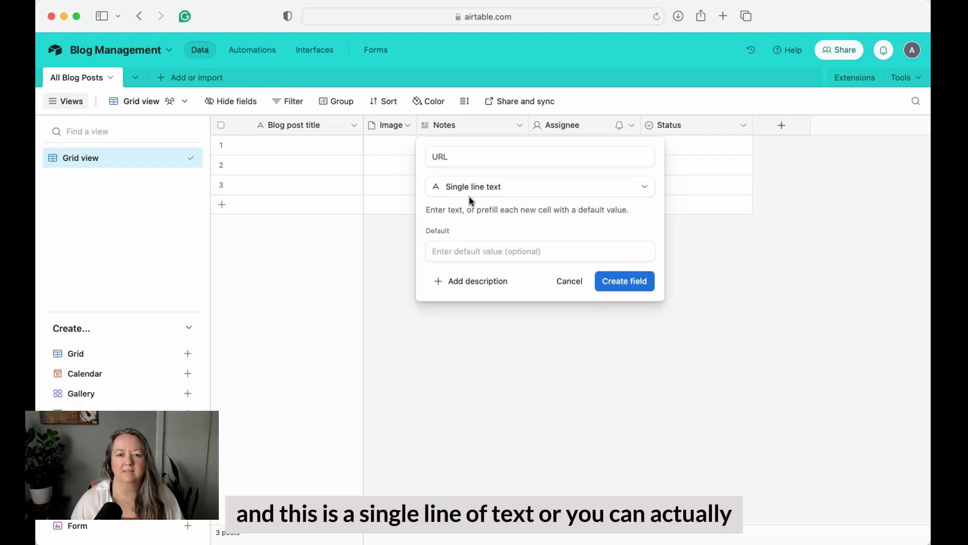
click(508, 192)
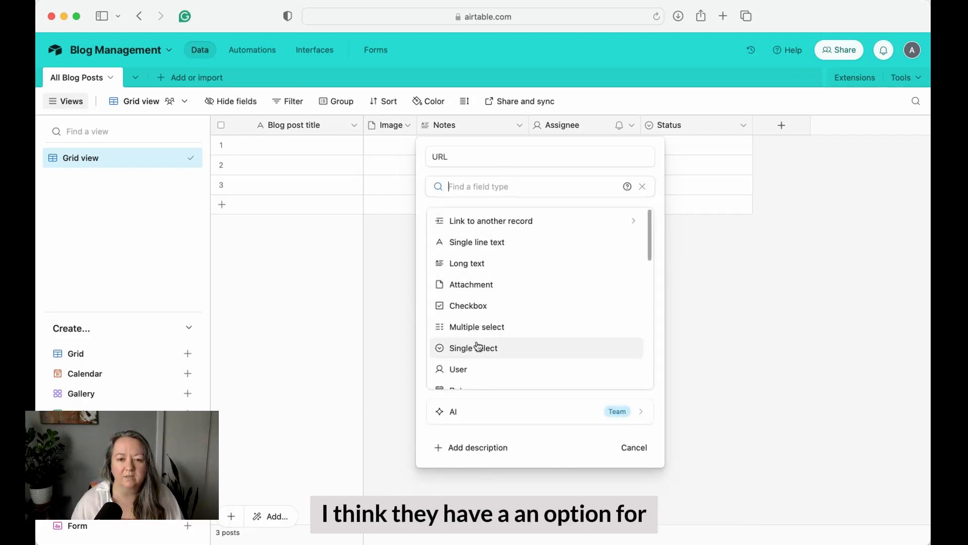
scroll(502, 322, down, 1)
scroll(503, 321, down, 5)
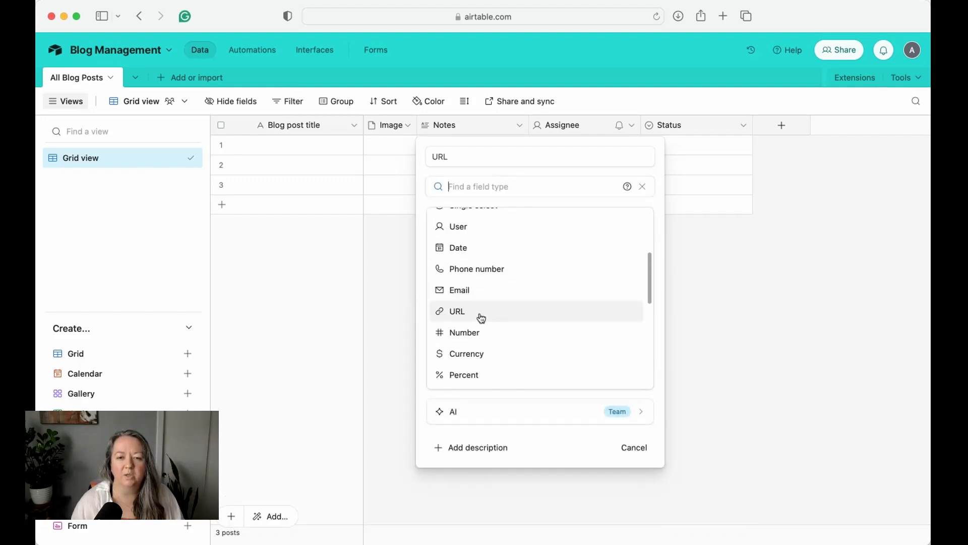
click(464, 312)
click(626, 253)
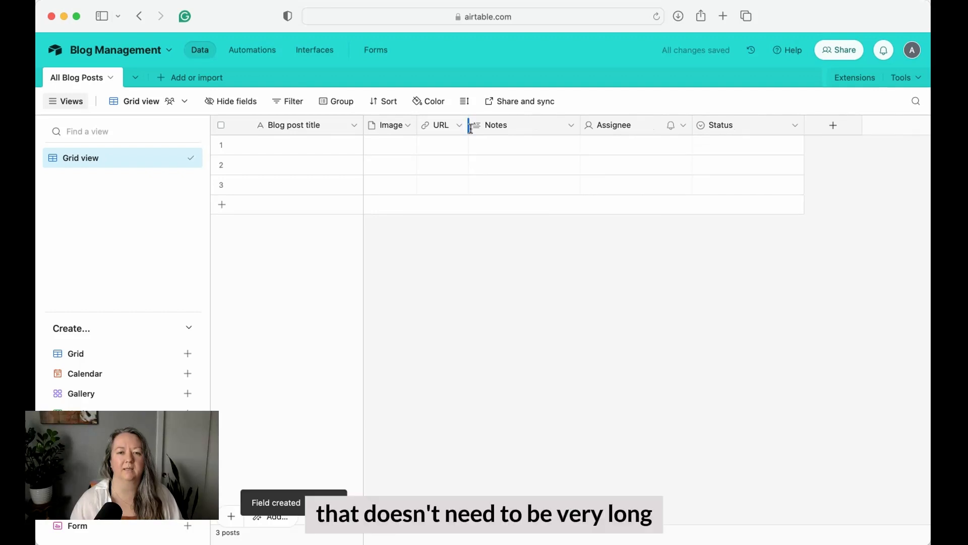
drag(469, 129, 468, 130)
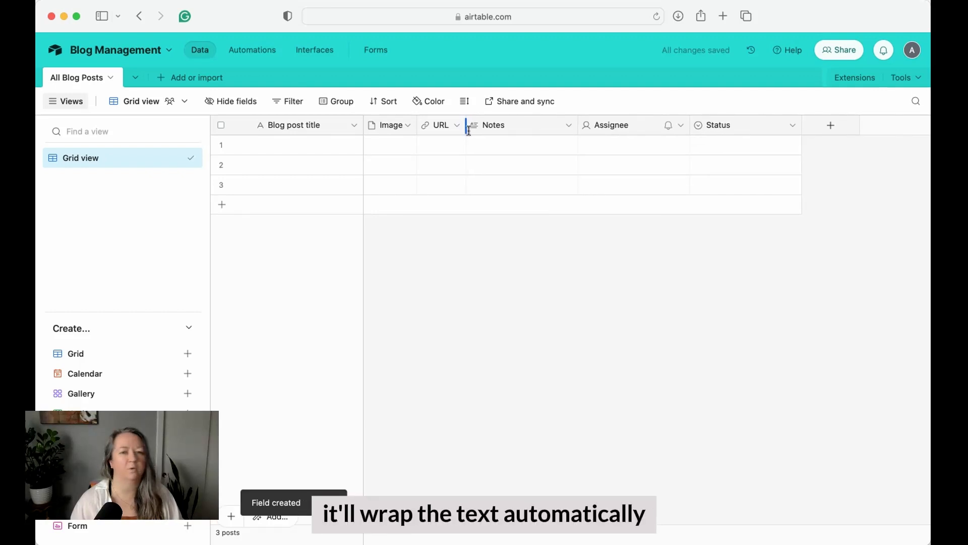
- Insert a date field named "Published Date" directly after the URL field, without time or time zone
click(456, 125)
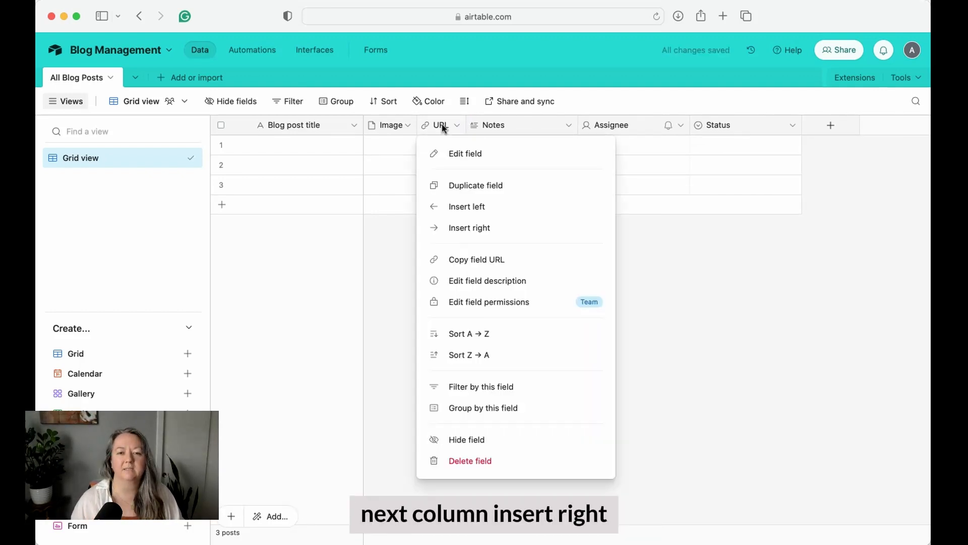
click(460, 227)
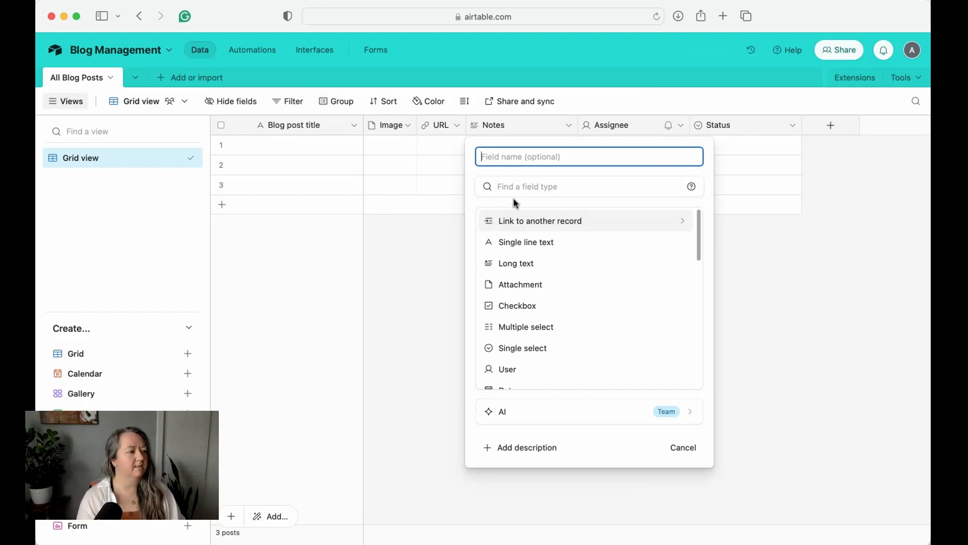
text(Published Date)
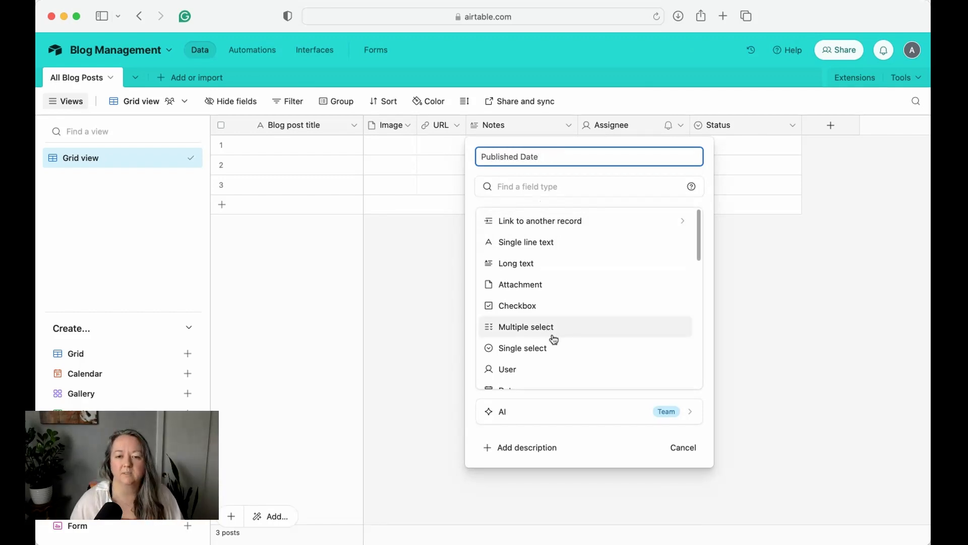
scroll(556, 339, down, 1)
scroll(555, 338, down, 1)
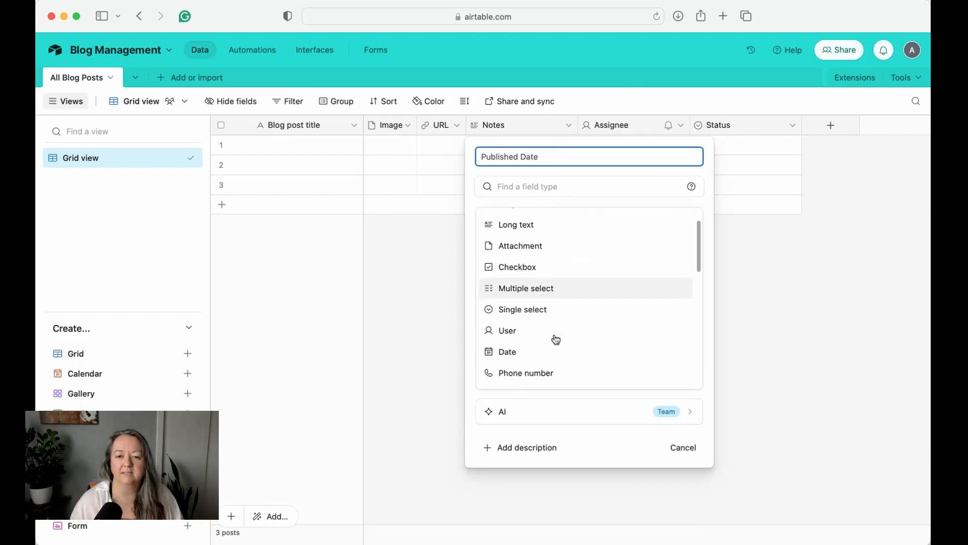
click(555, 350)
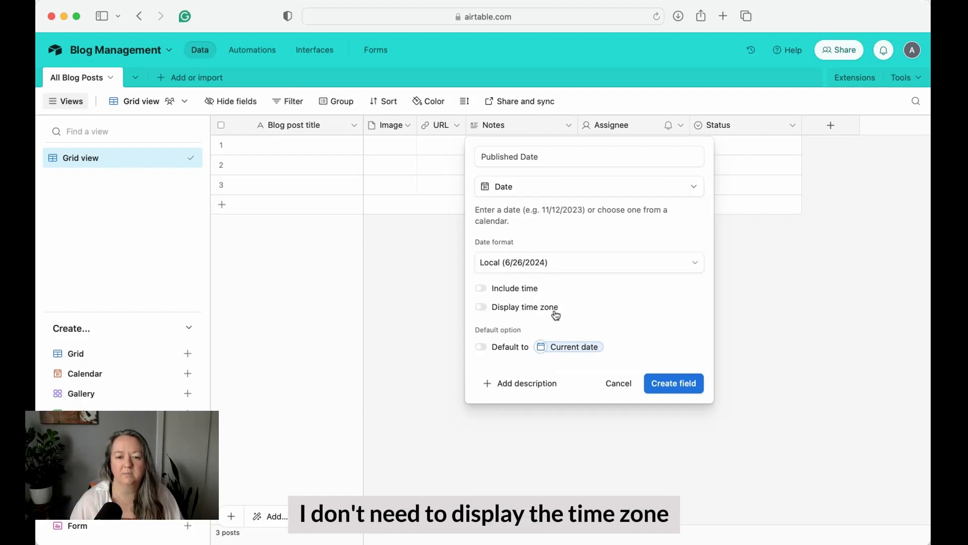
click(676, 383)
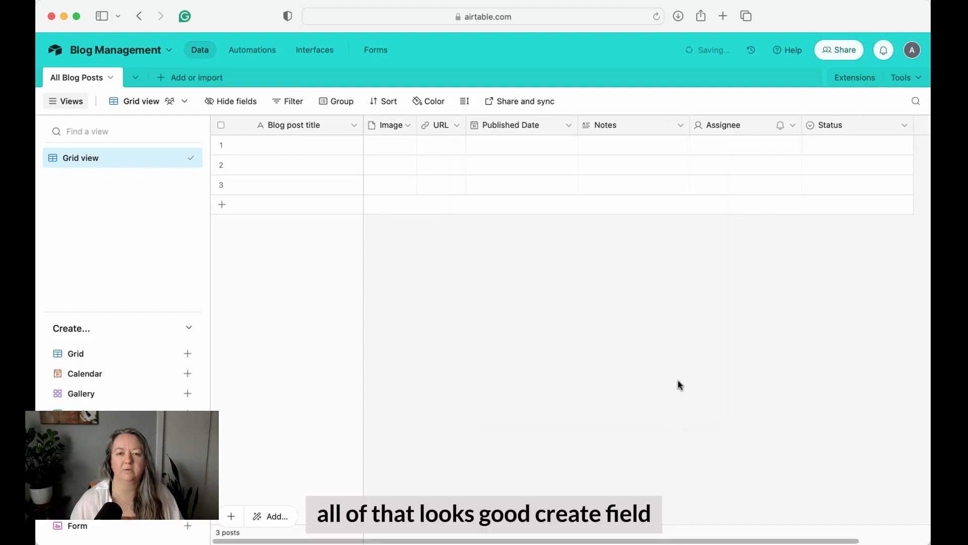
- Insert a date field named "Last Updated" directly after Published Date
right_click(520, 125)
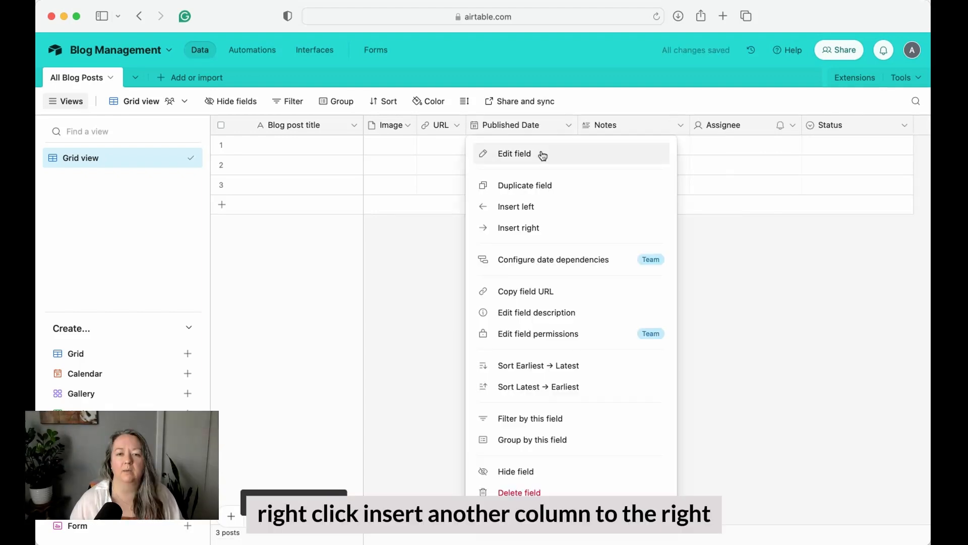
click(534, 227)
text(Last)
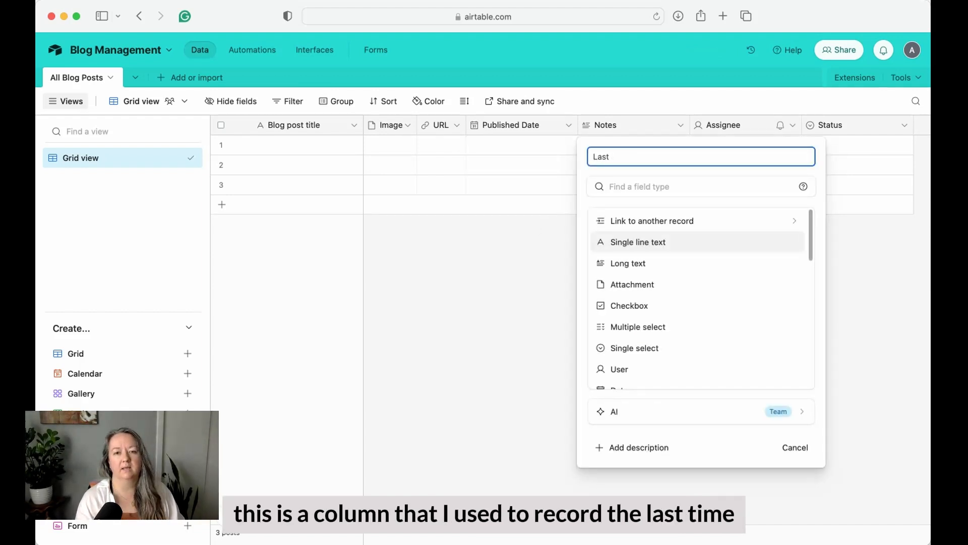
text( Updated)
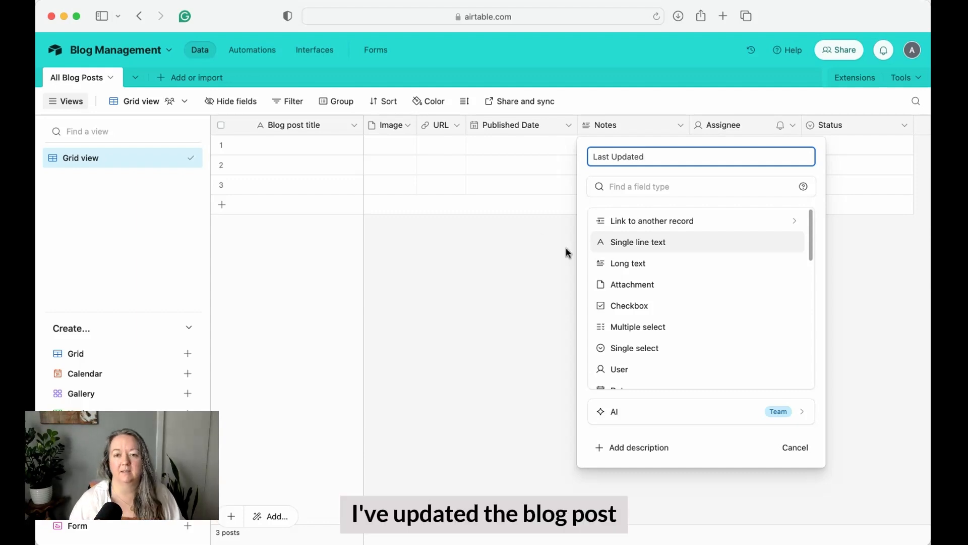
click(626, 346)
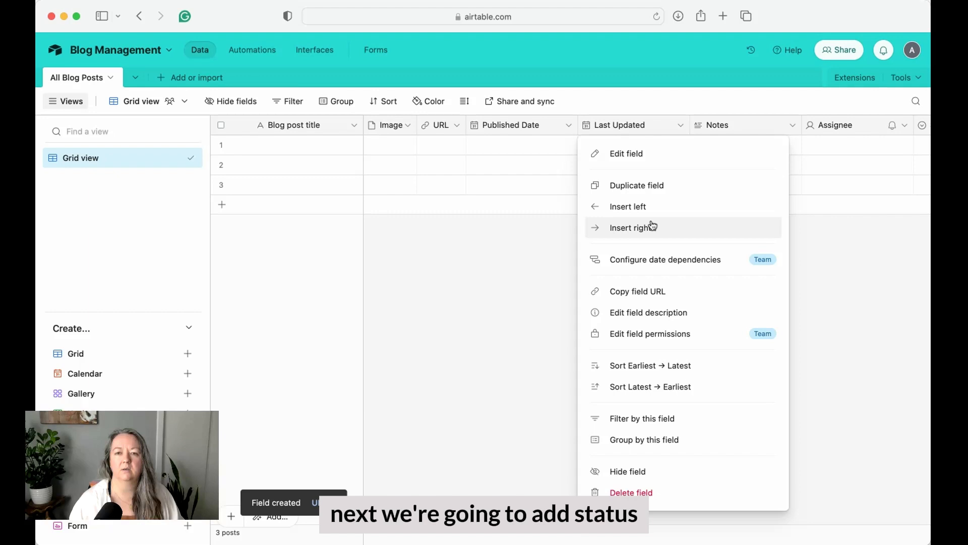
- Start a single select field named "Status" directly after Last Updated
click(649, 224)
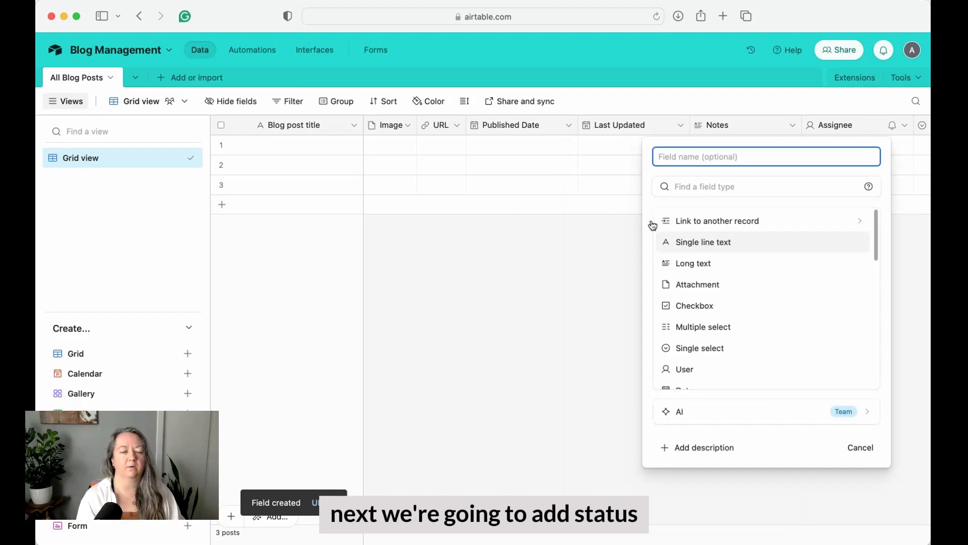
text(Status)
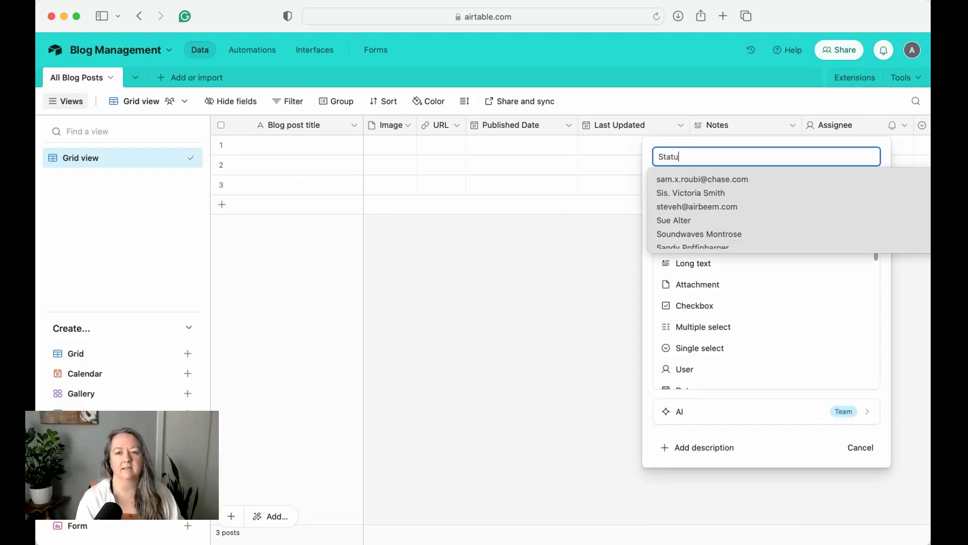
click(701, 348)
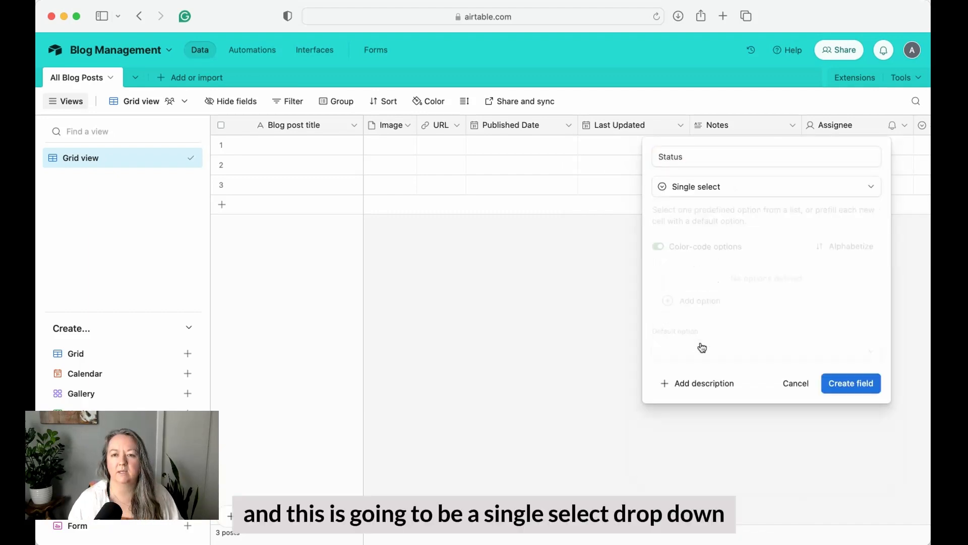
- Add the options Published, Needs Optimization, Top Post - careful!, Deleted and No Indexed to the new single select field
click(700, 302)
text(Published)
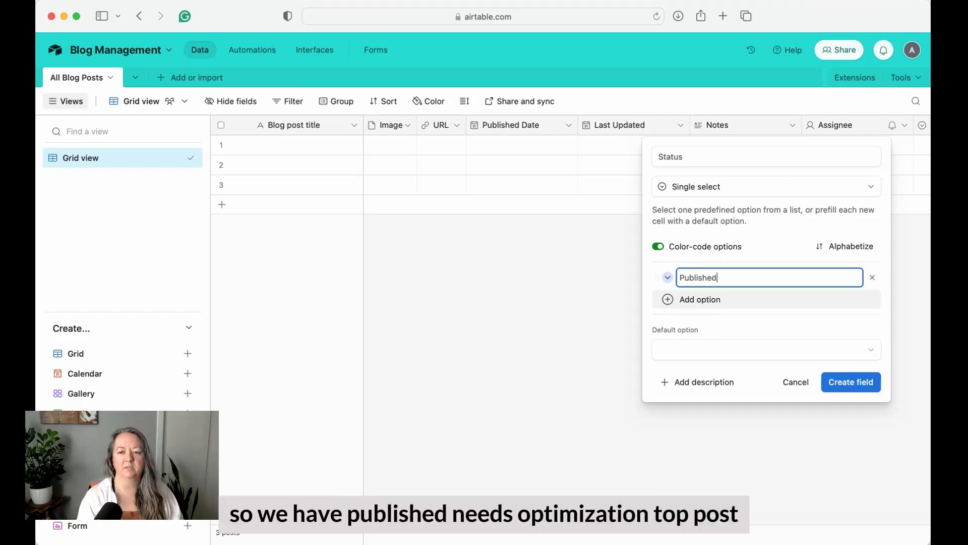
key(Return)
text(Needs Optimization)
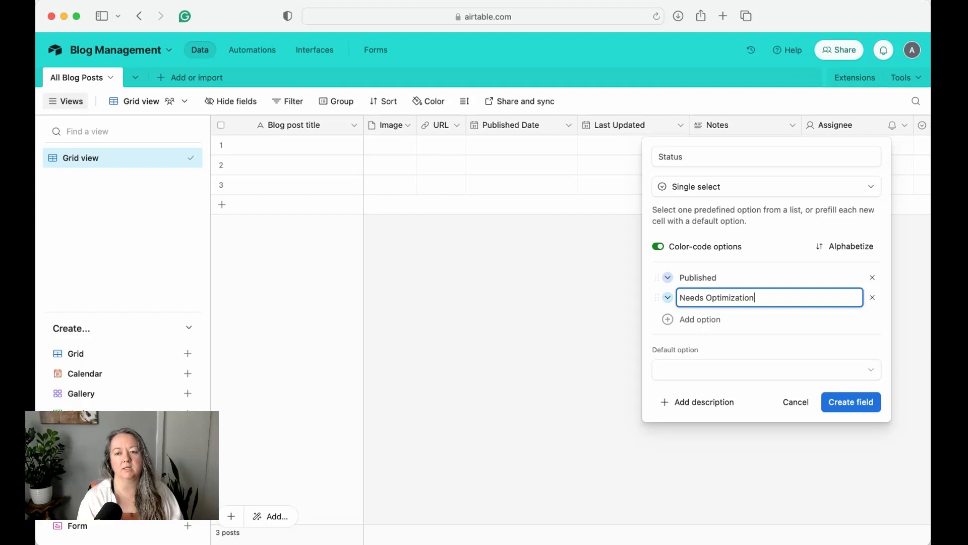
key(Return)
text(Top )
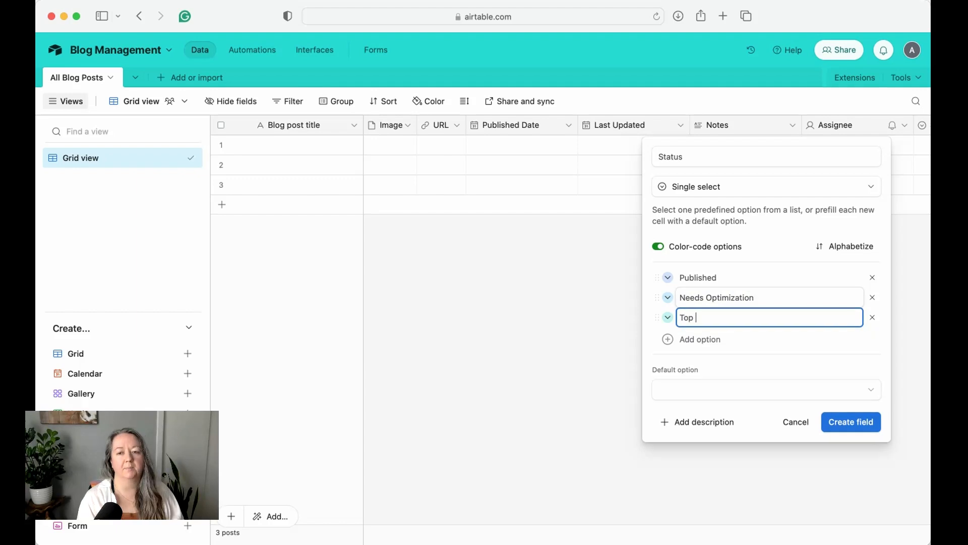
text(Post - careful!)
key(Return)
text(Deleted)
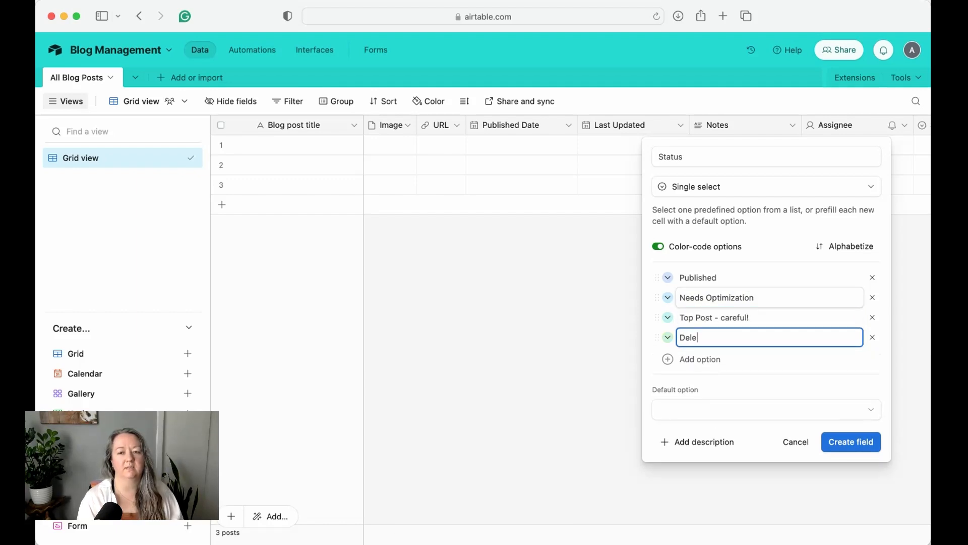
key(Return)
text(No Indexed)
click(763, 397)
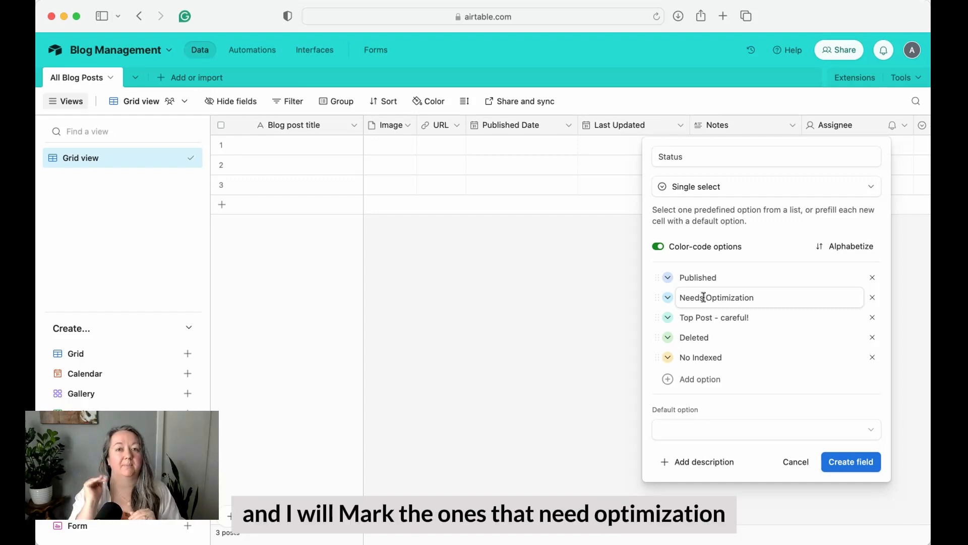
click(703, 317)
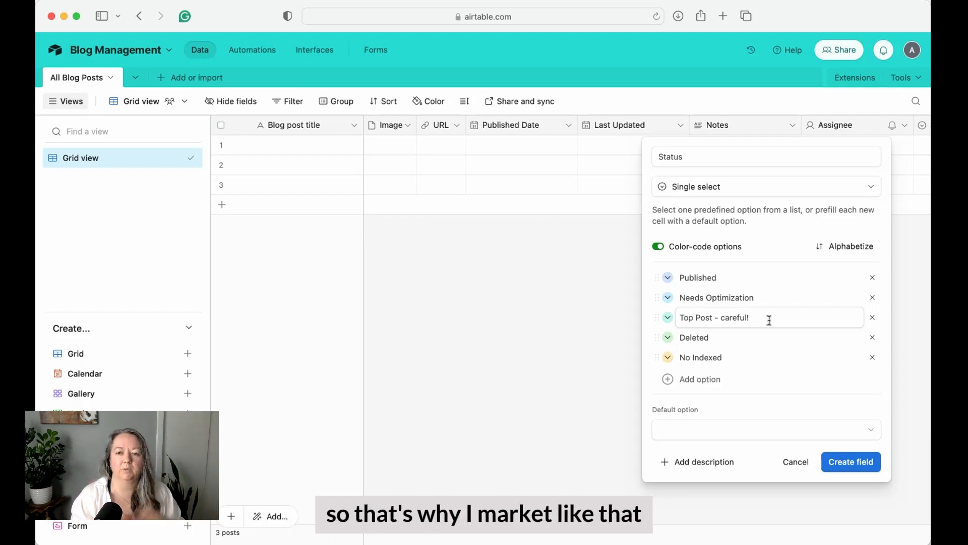
- Color the "Top Post - careful!" option pink and the "Deleted" option gray
click(671, 318)
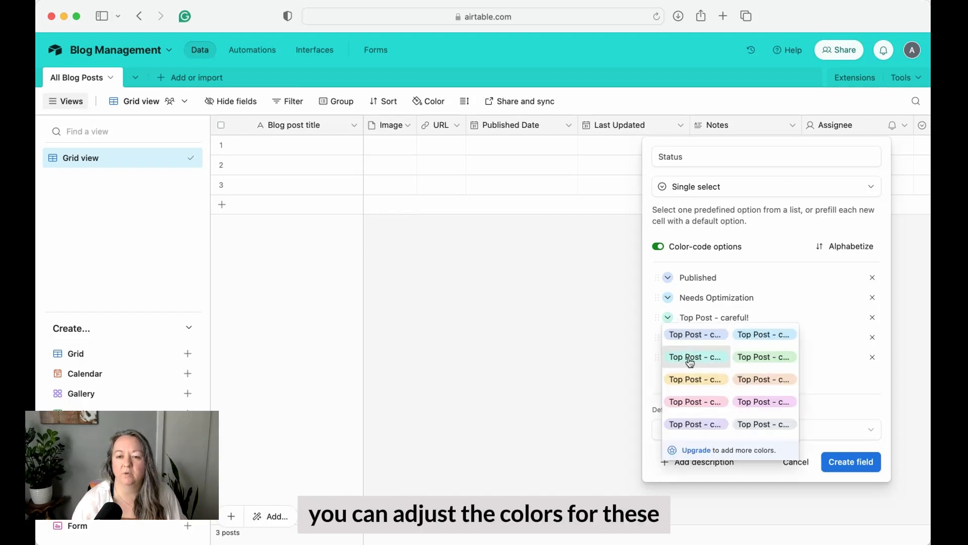
click(704, 404)
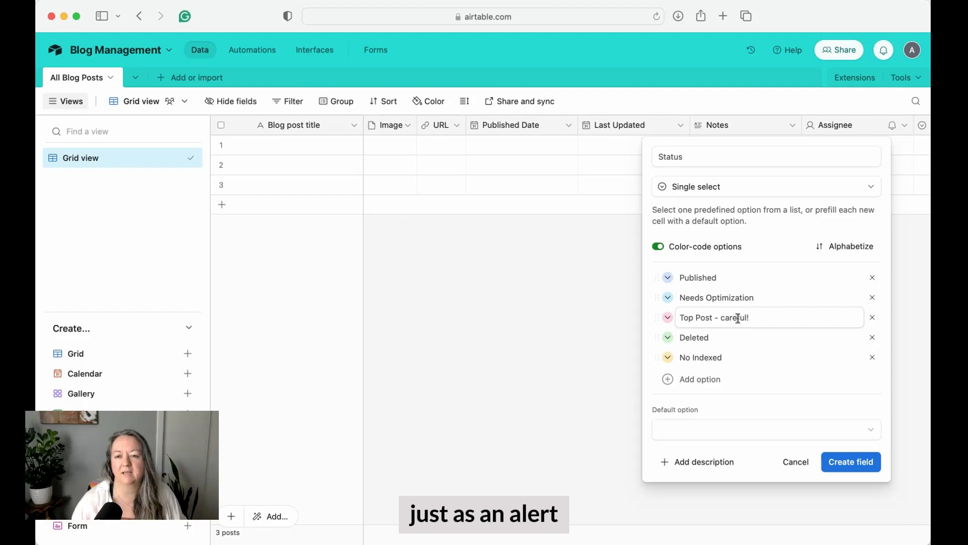
click(668, 337)
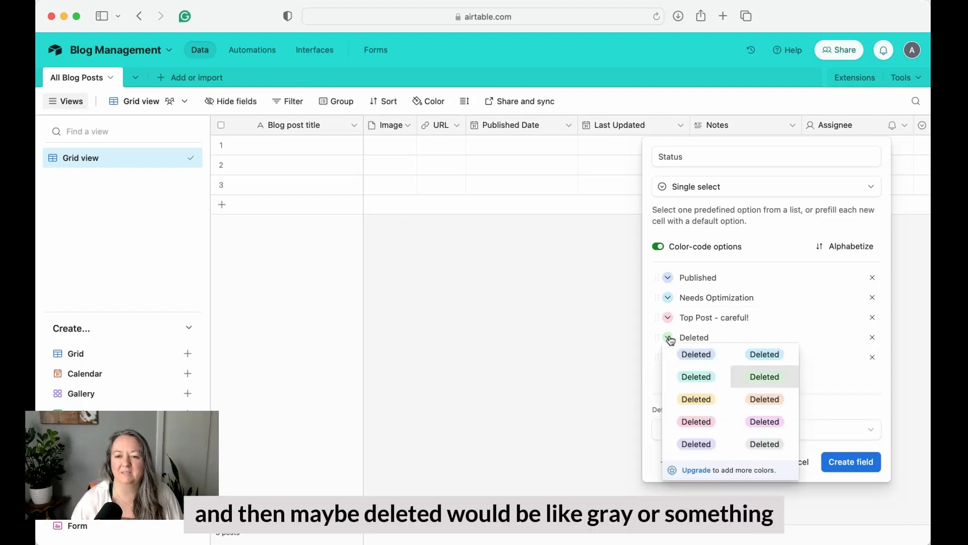
click(765, 444)
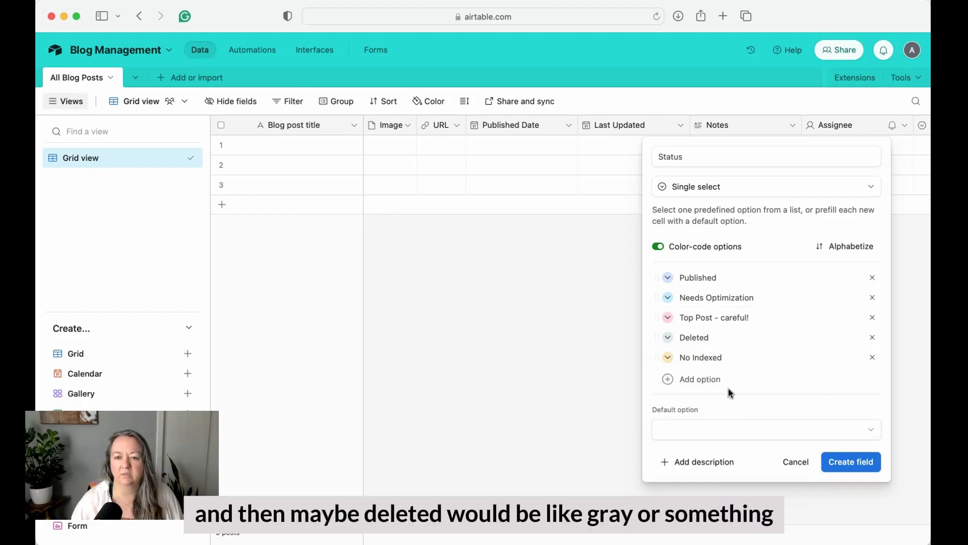
- Name the new single select field "Status Blog Post" and create it
click(853, 460)
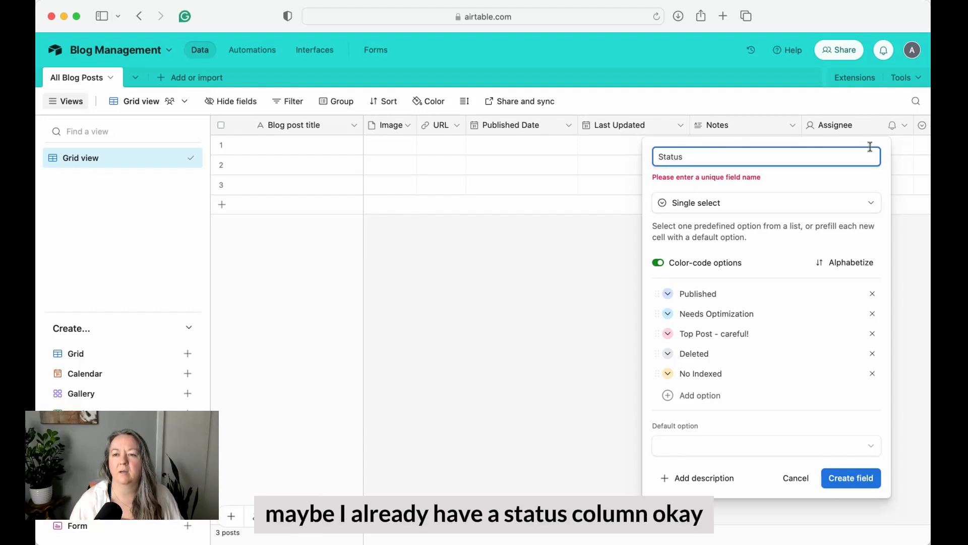
click(702, 163)
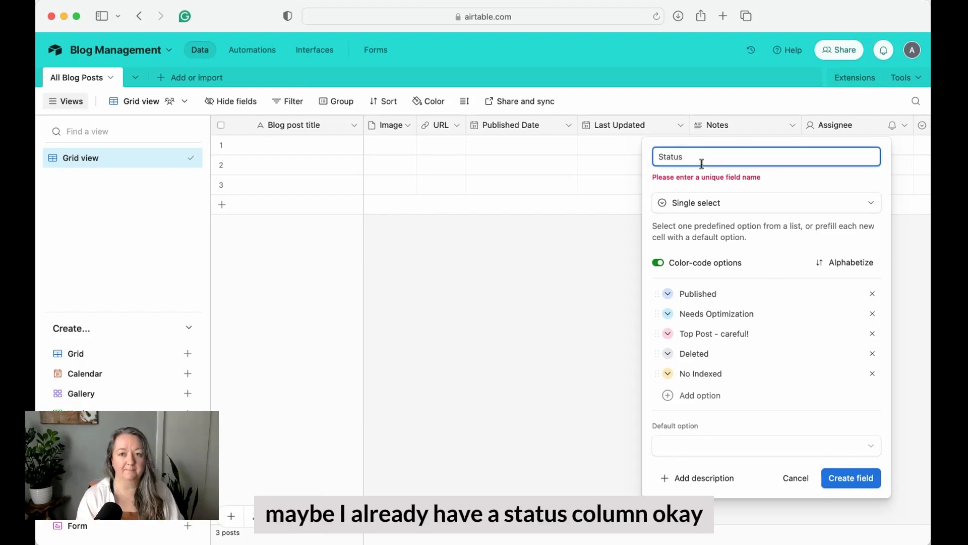
text(Blog )
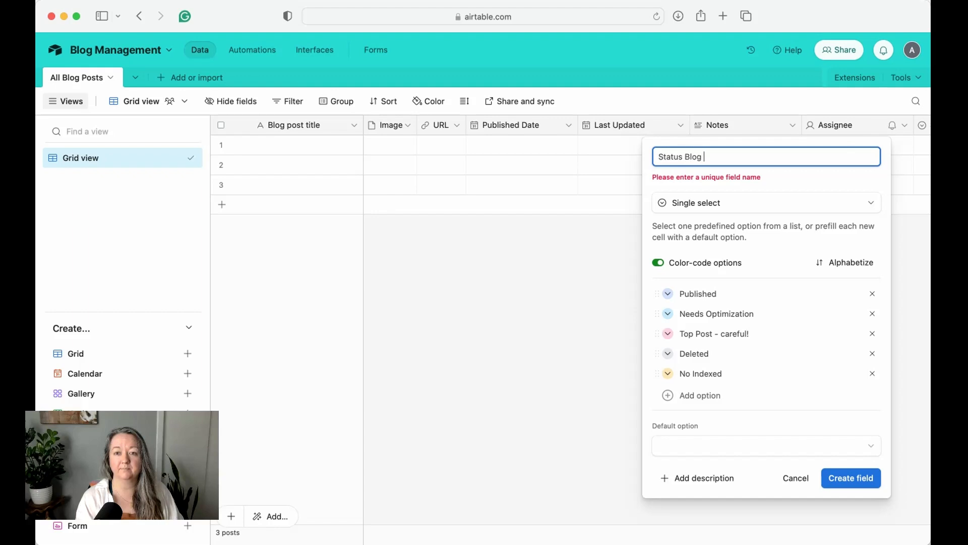
text(Post)
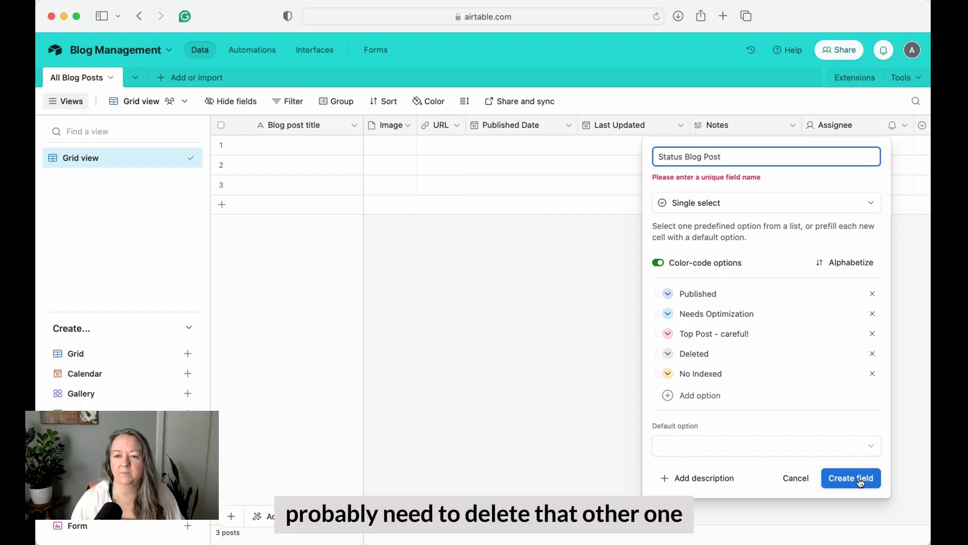
click(860, 483)
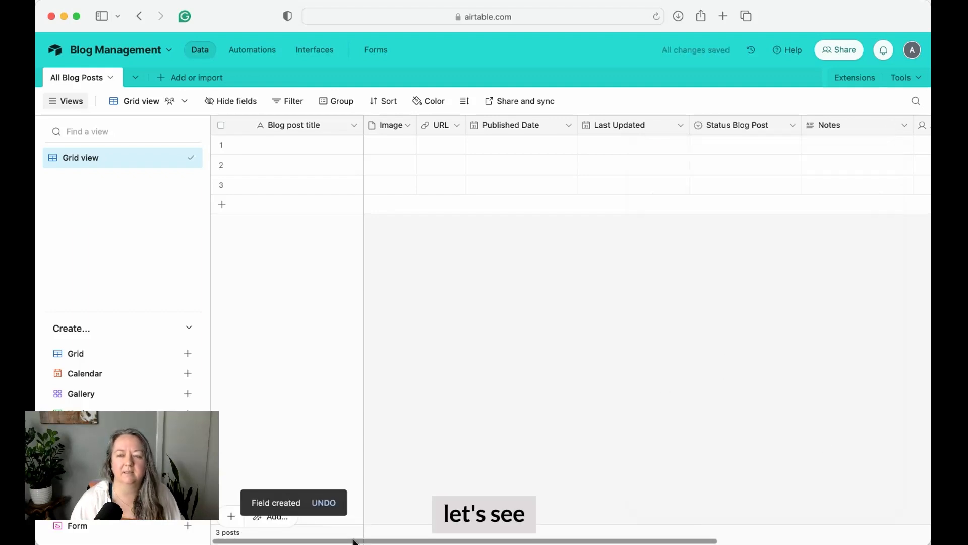
- Delete the original Status field with the Todo, In progress and Done options, and the Assignee field
drag(354, 541, 530, 542)
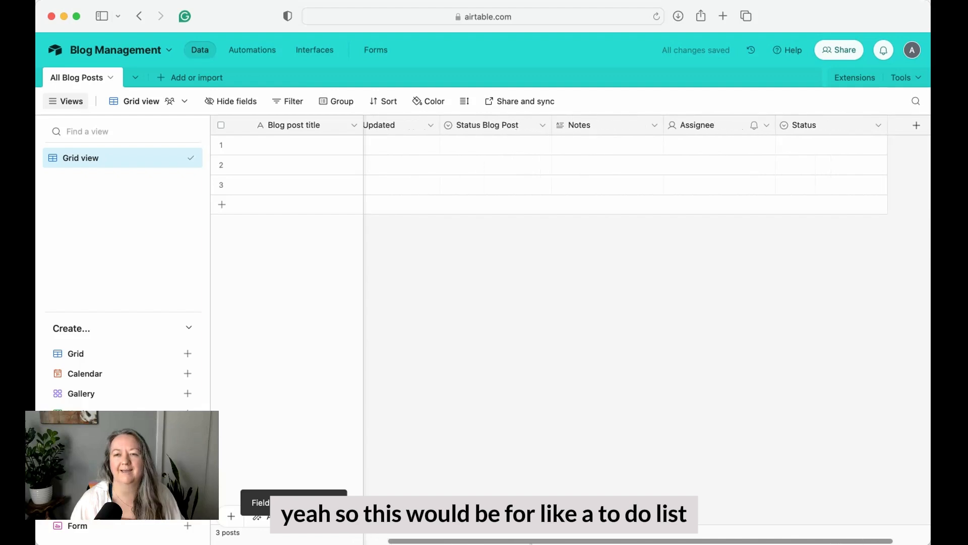
click(858, 149)
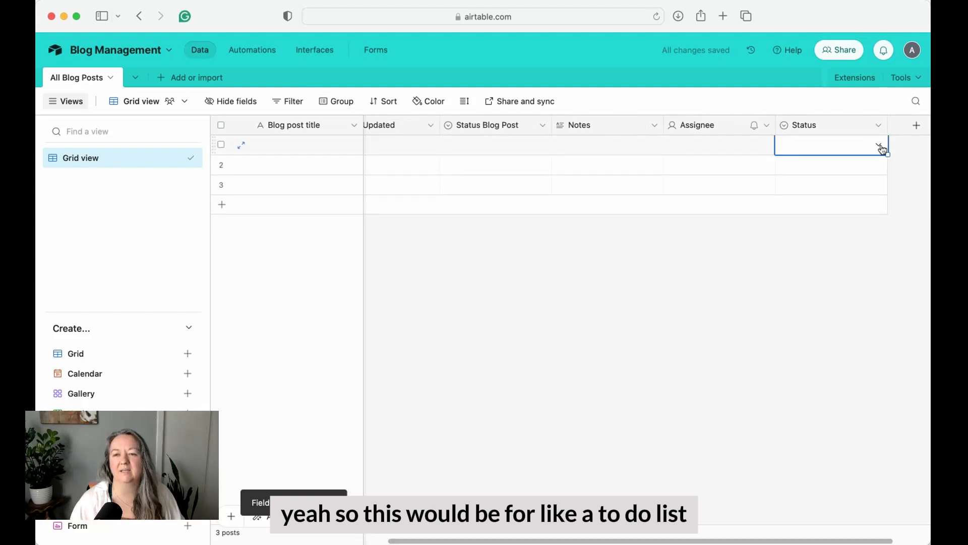
click(880, 147)
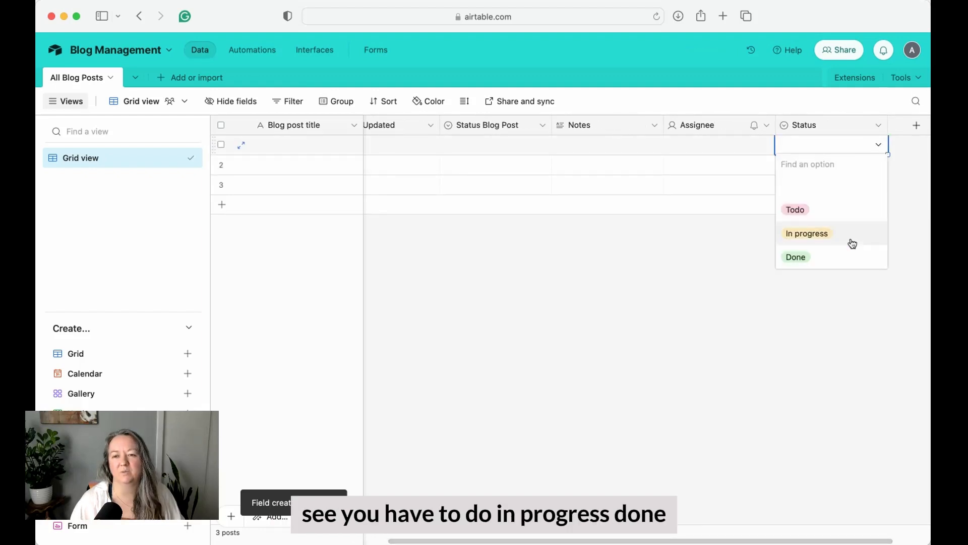
click(722, 265)
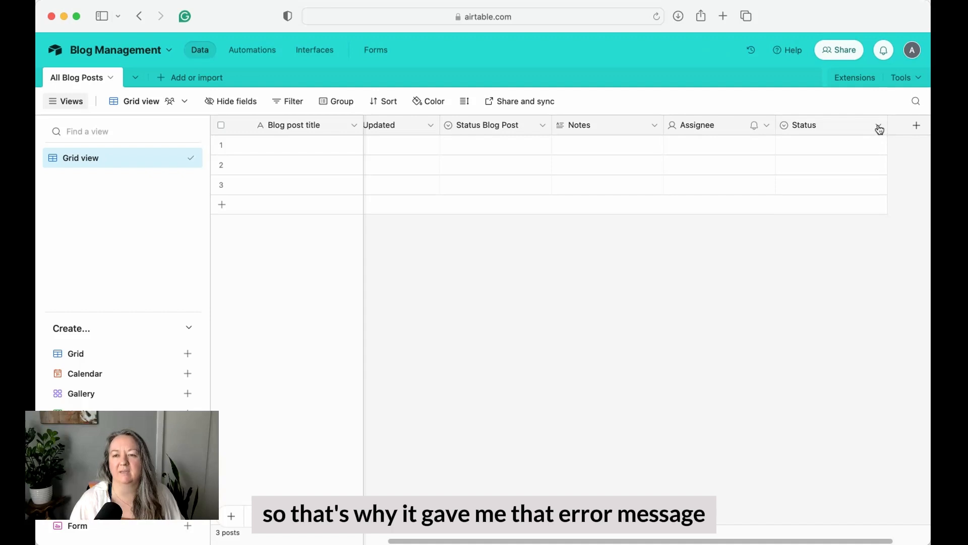
click(851, 129)
right_click(851, 129)
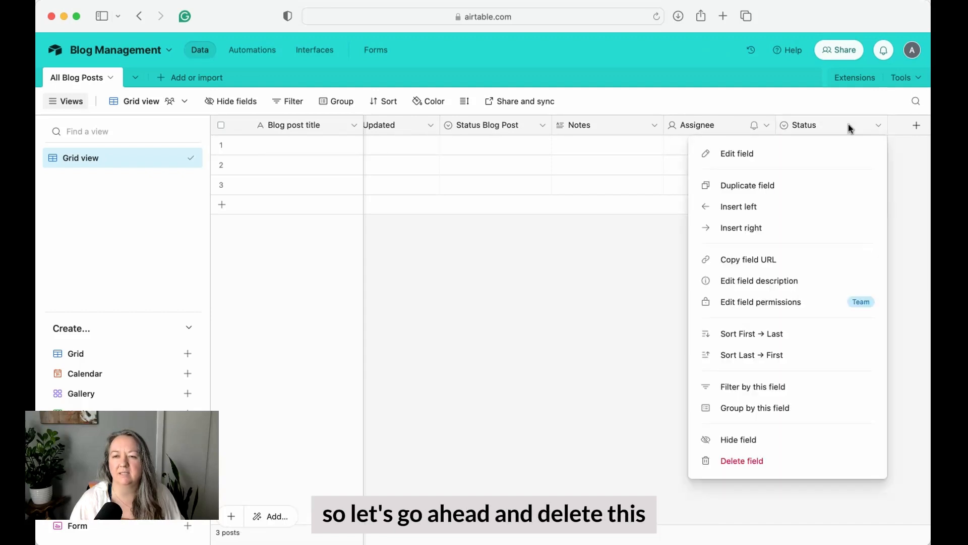
click(641, 354)
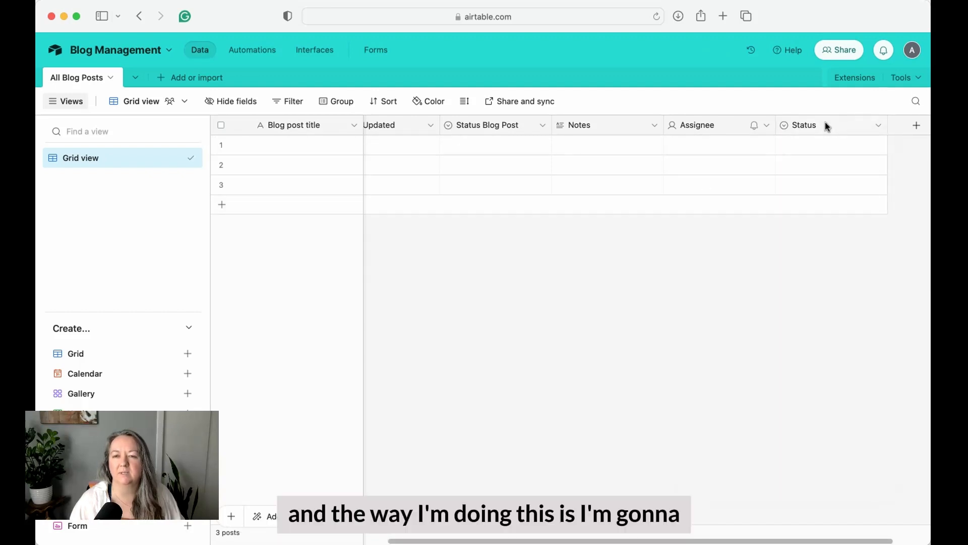
click(828, 126)
right_click(827, 126)
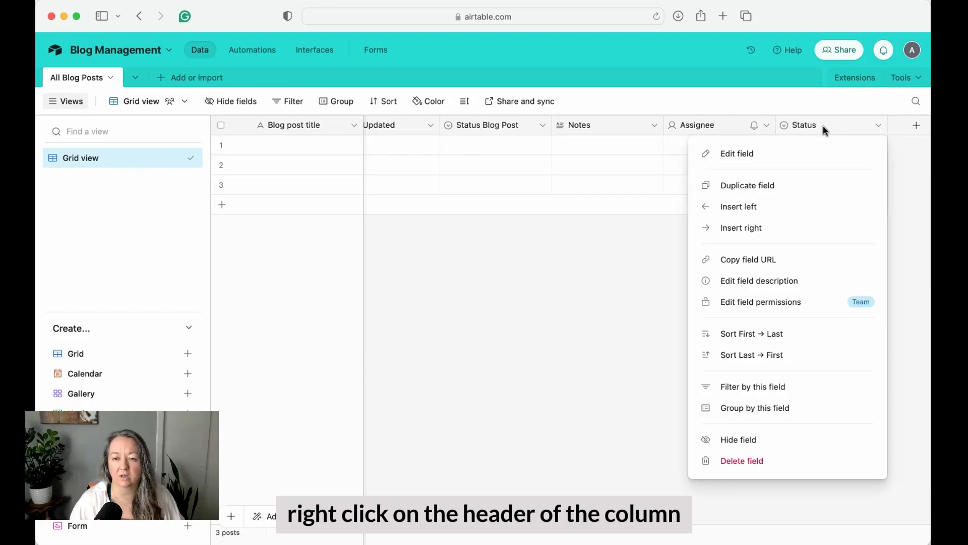
click(761, 462)
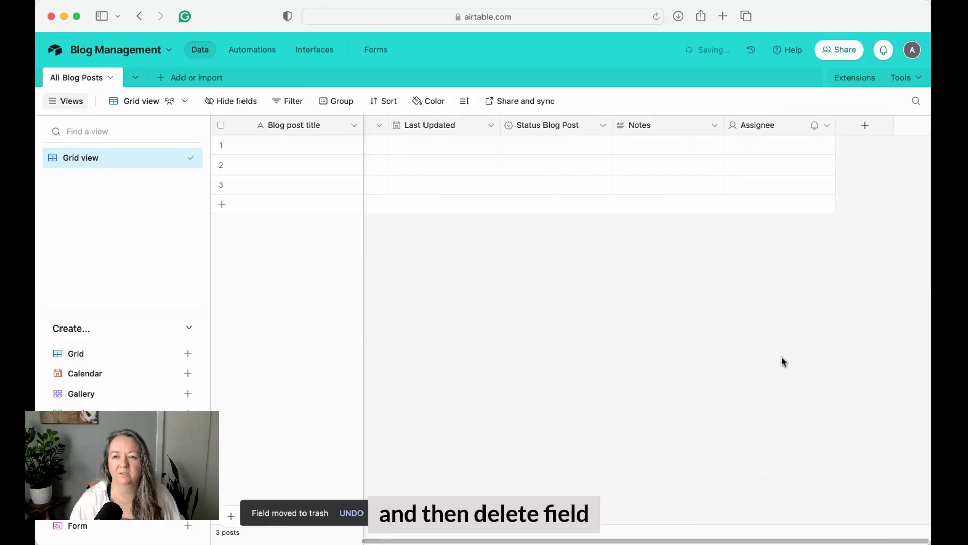
right_click(761, 126)
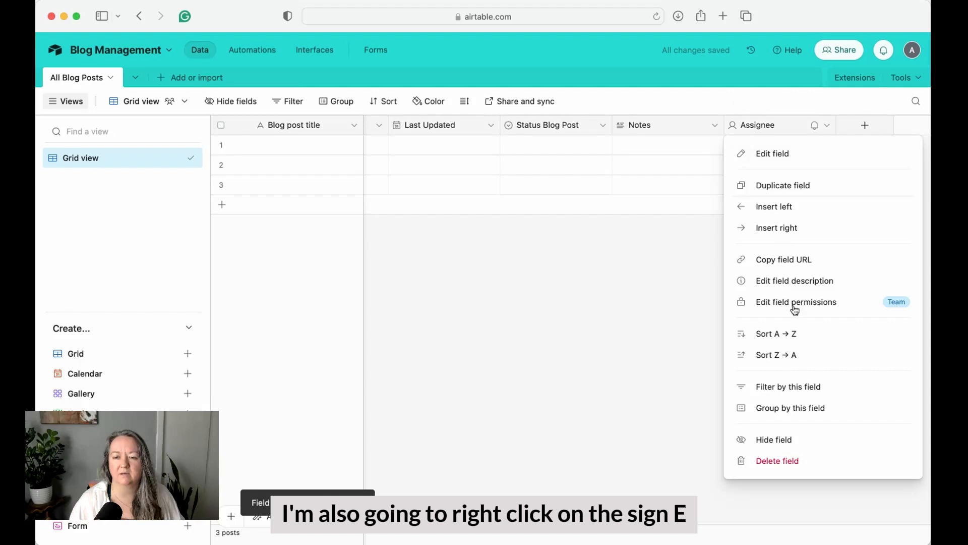
click(790, 460)
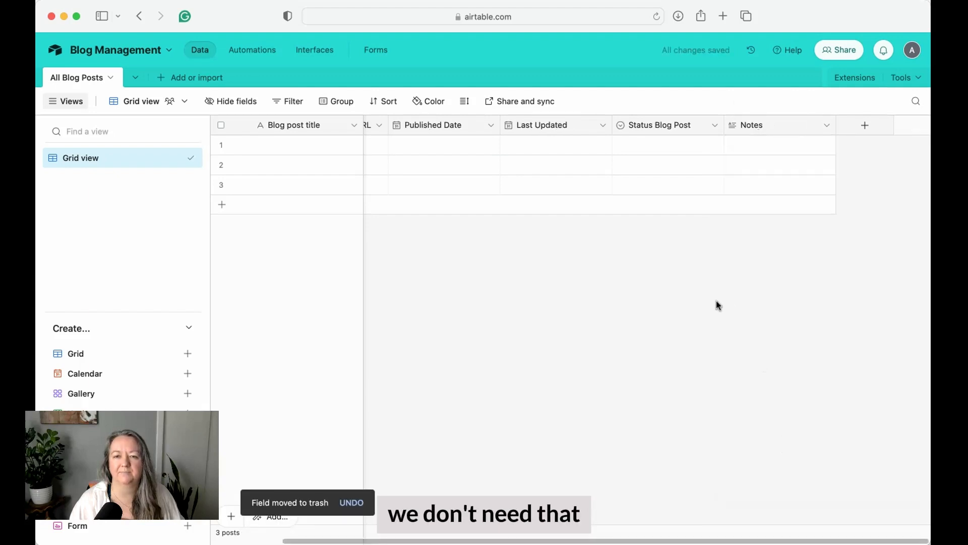
- Rename the Status Blog Post field to "Status" and save it
right_click(684, 129)
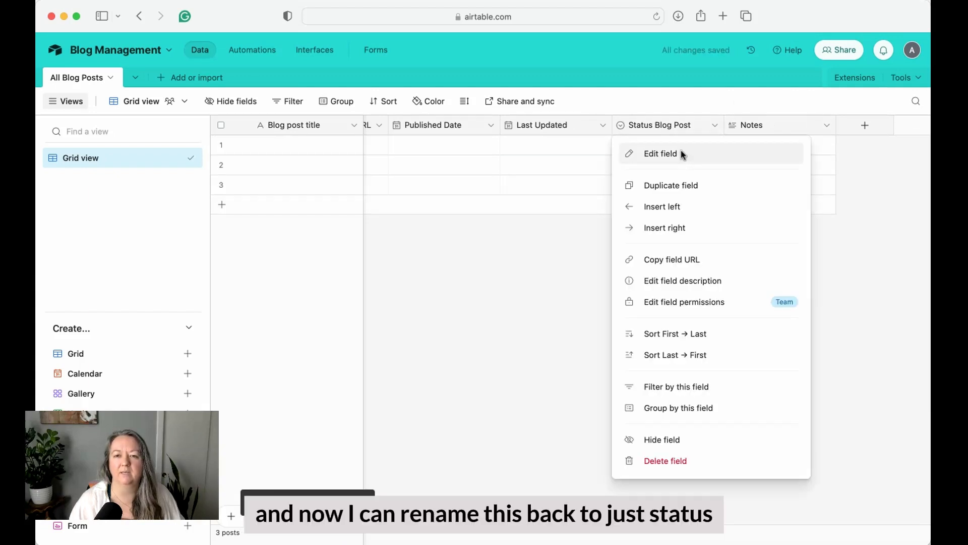
click(681, 151)
click(490, 158)
key(BackSpace)
key(BackSpace)
key(BackSpace)
key(BackSpace)
key(BackSpace)
key(BackSpace)
key(BackSpace)
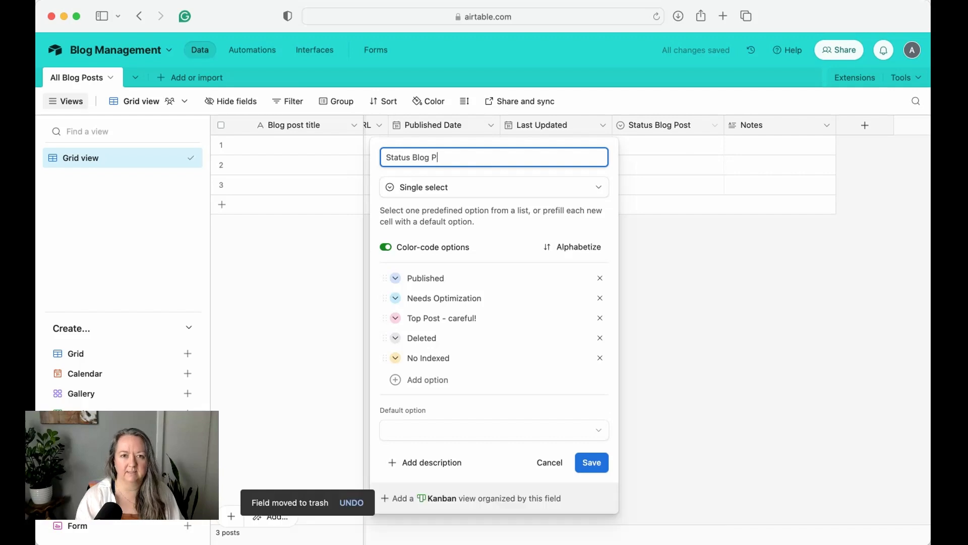
key(BackSpace)
key(BackSpace)
key(BackSpace)
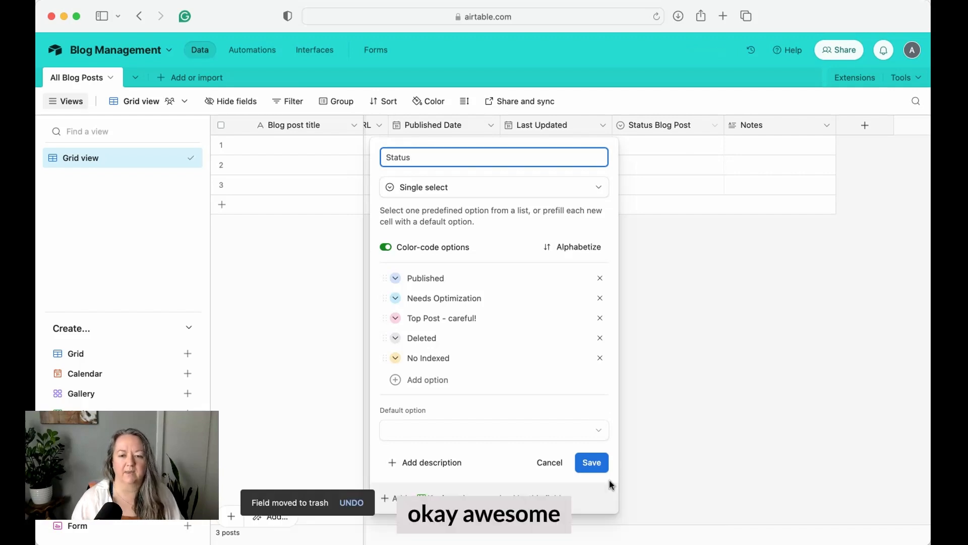
click(592, 462)
- Insert a date field named "Last Promoted on Social Media/Email" directly after the Status field, keeping the local date format
right_click(666, 125)
click(660, 227)
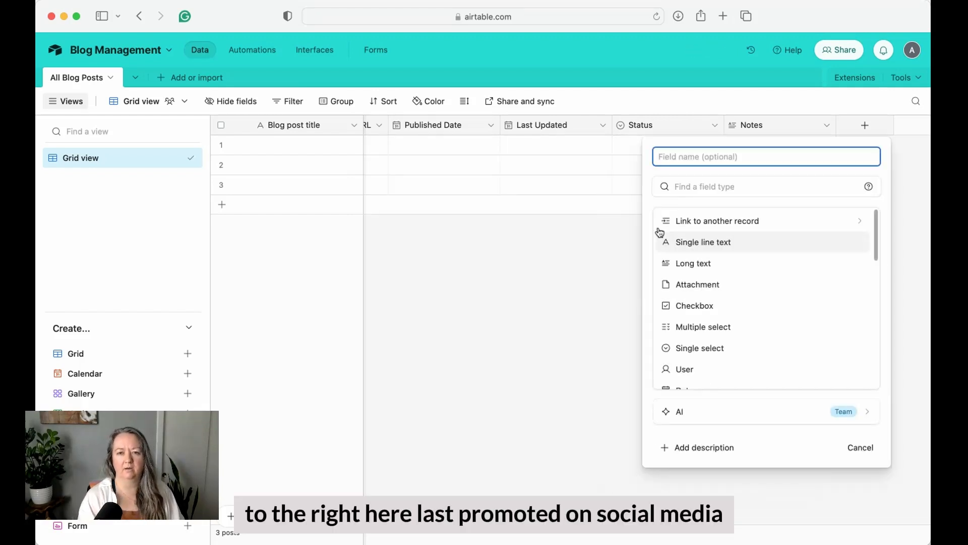
text(Last Promo)
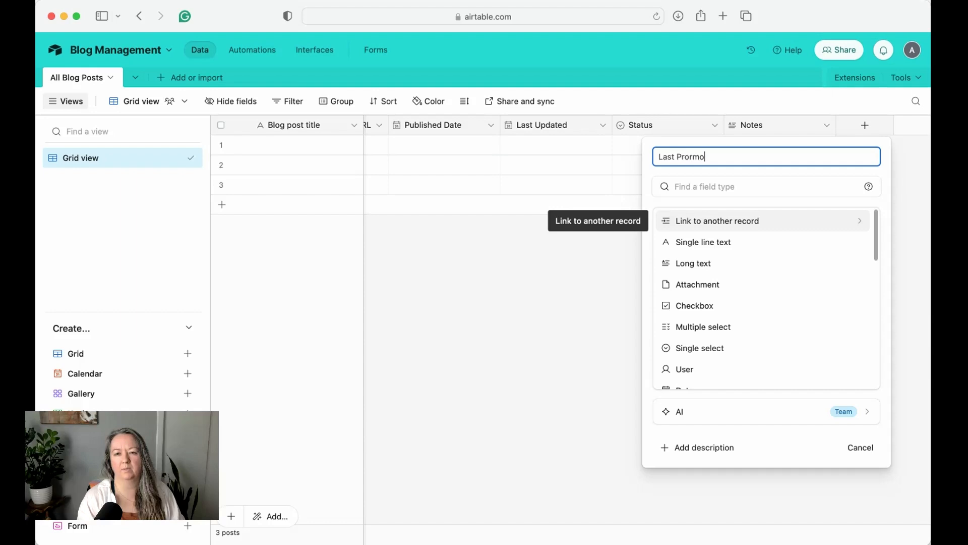
text(ted on Social Medi)
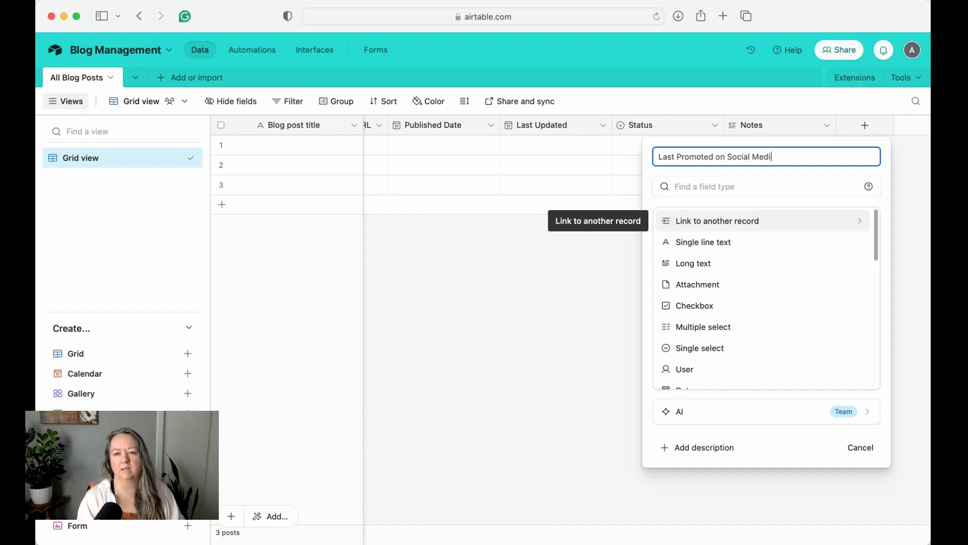
text(a/Email)
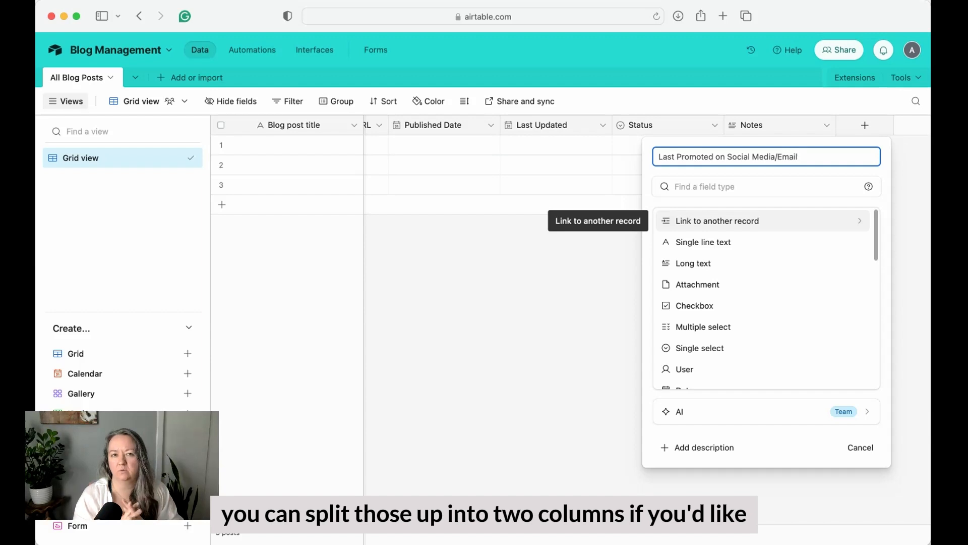
scroll(713, 349, down, 2)
click(712, 348)
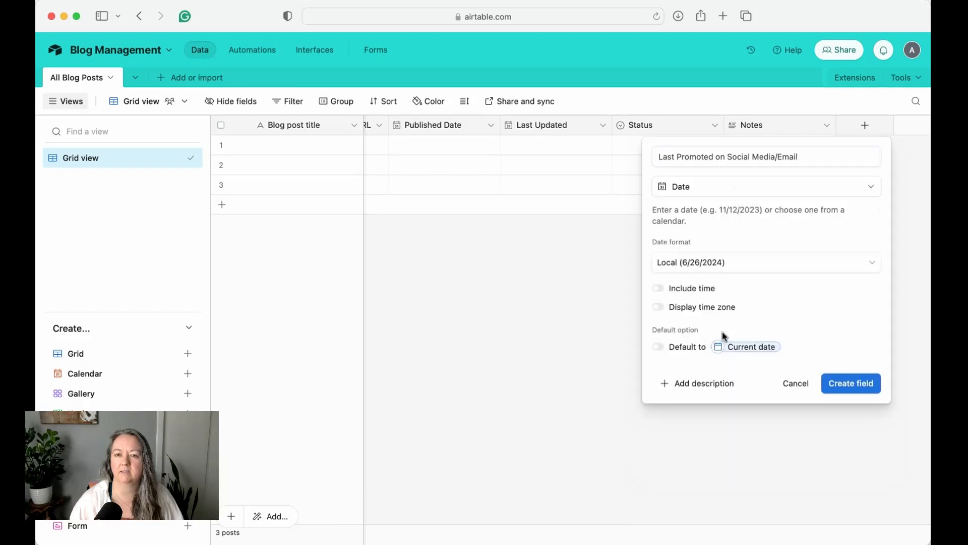
click(857, 385)
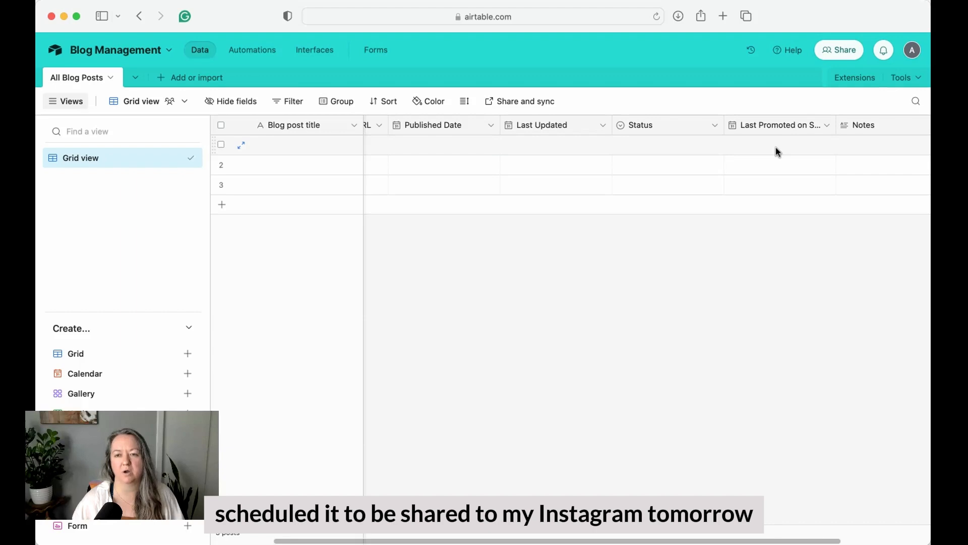
- Enter 6/27/2024 as the last promoted date of the first record
click(755, 148)
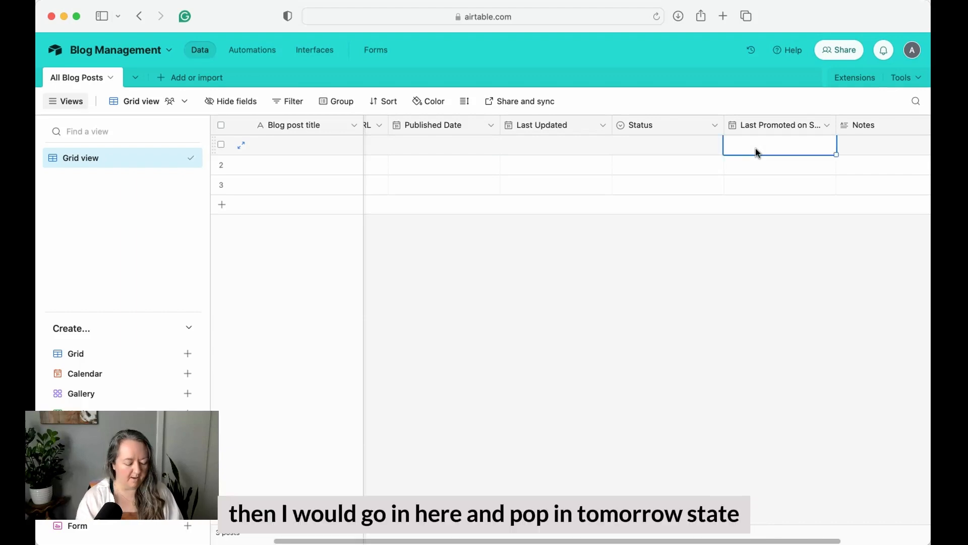
text(6/2)
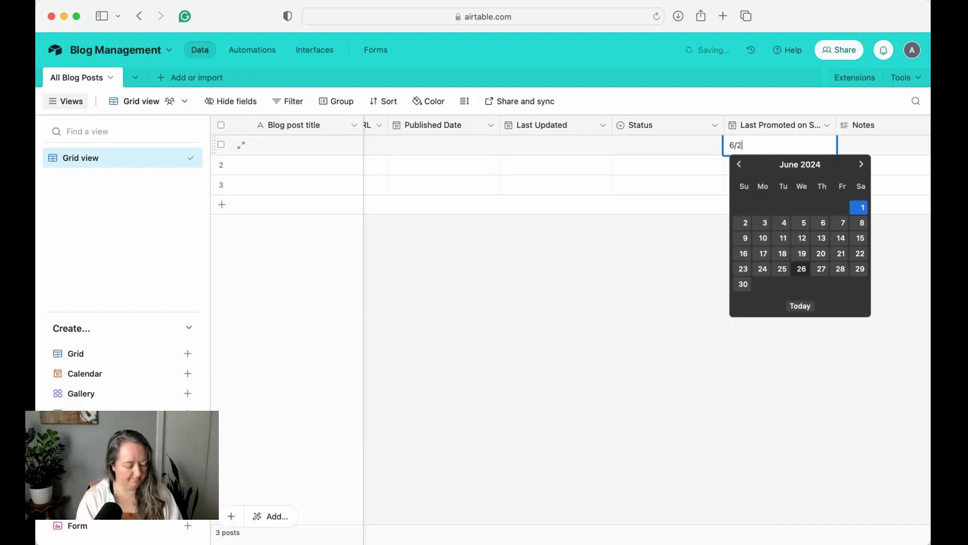
text(7/2024)
key(Return)
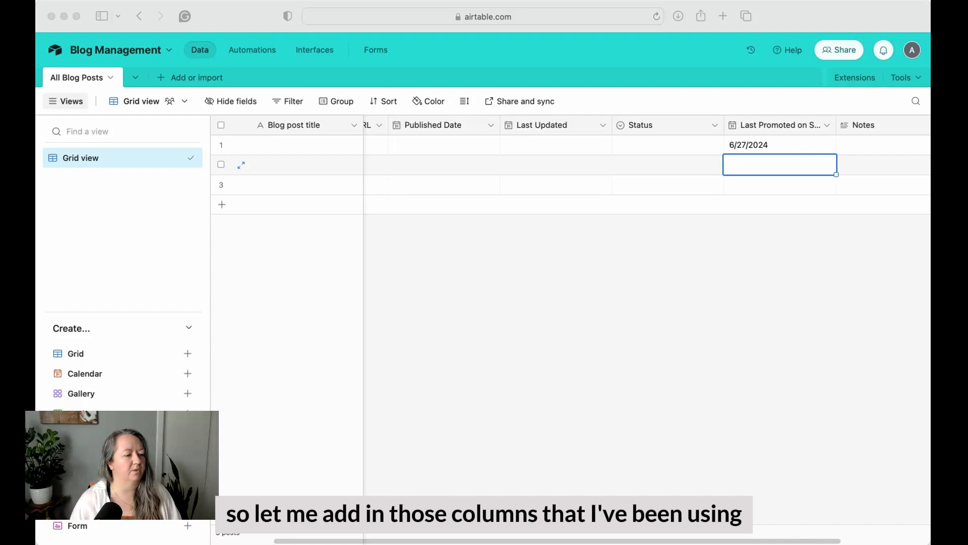
- Insert a date field named "Date Flipped" directly after the last promoted field
click(715, 125)
click(702, 225)
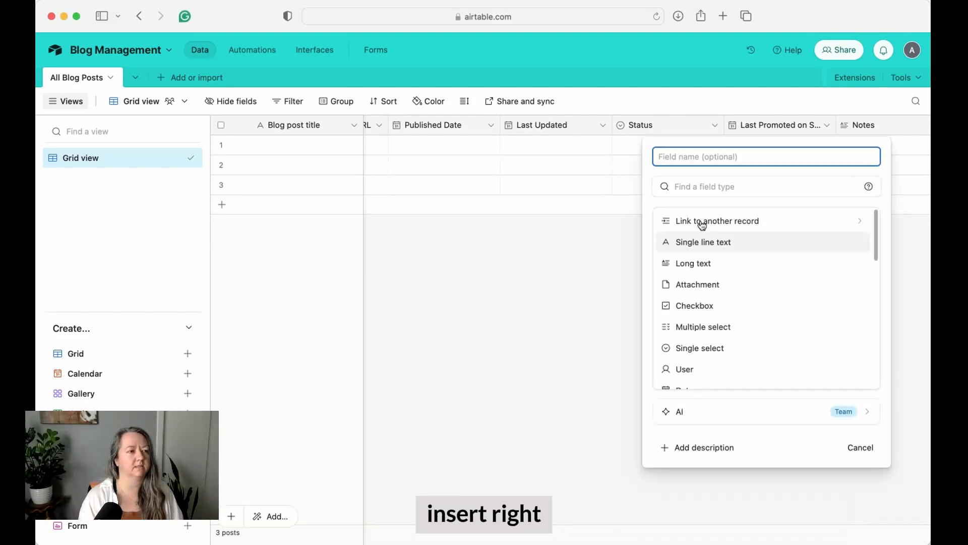
text(Date Flipped)
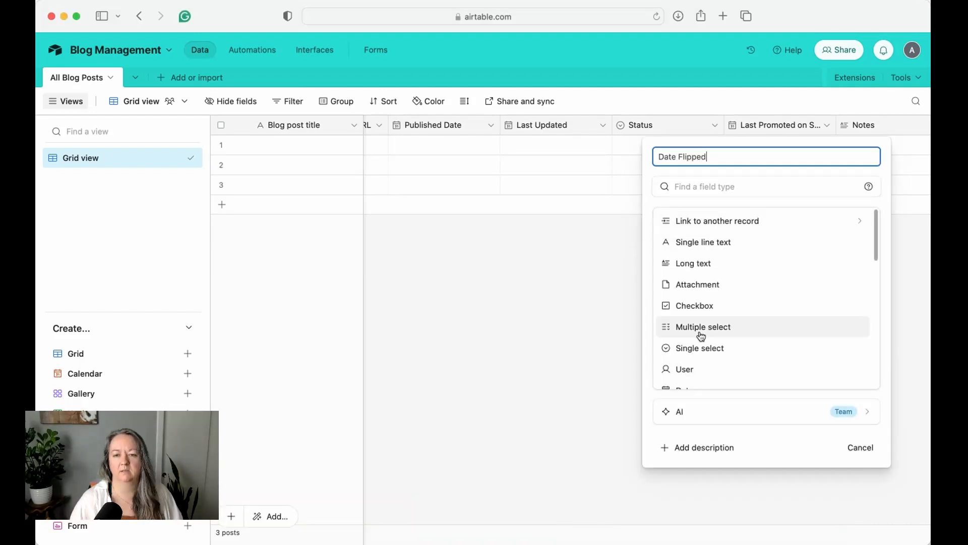
scroll(701, 336, down, 1)
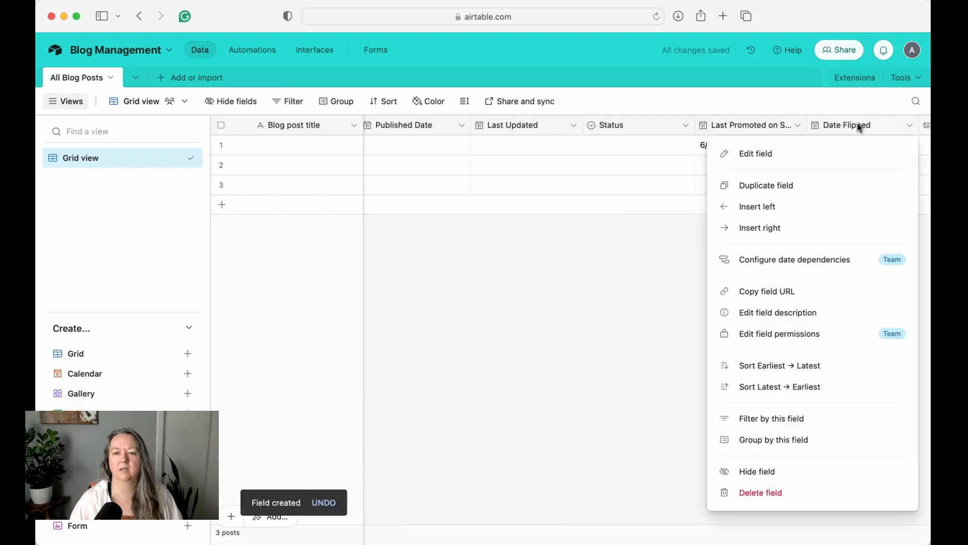
- Insert a single line text field named "Flipboard Magazines" directly after the Date Flipped field
click(771, 228)
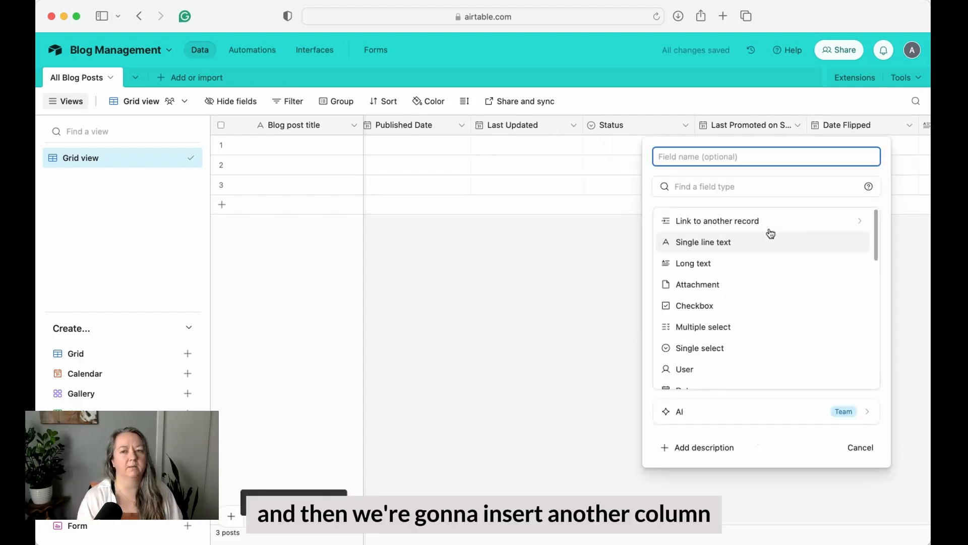
text(Flipboard M)
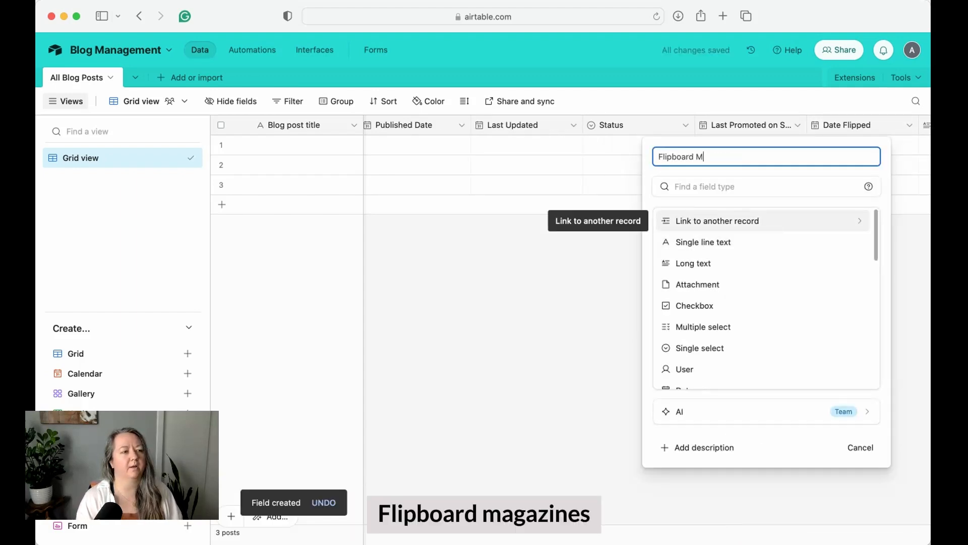
text(agazines)
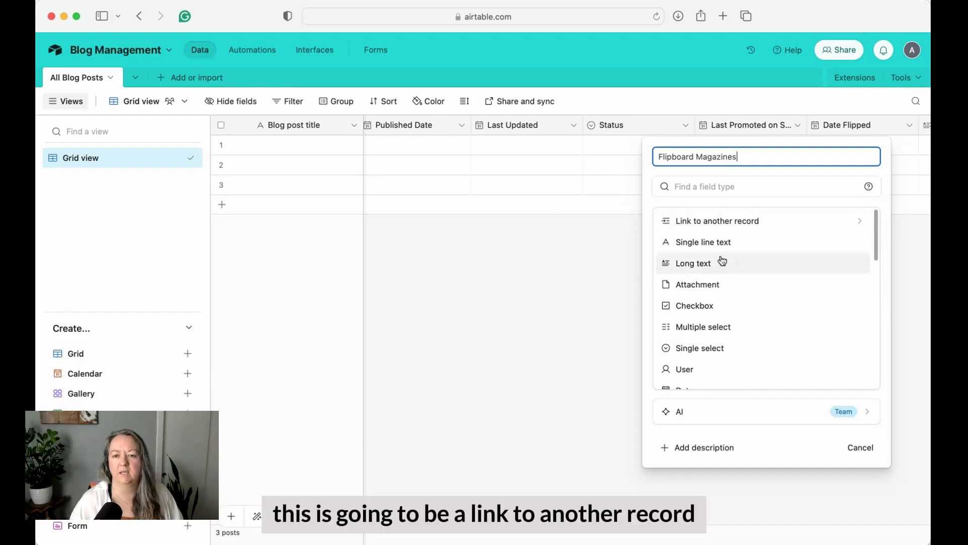
click(711, 222)
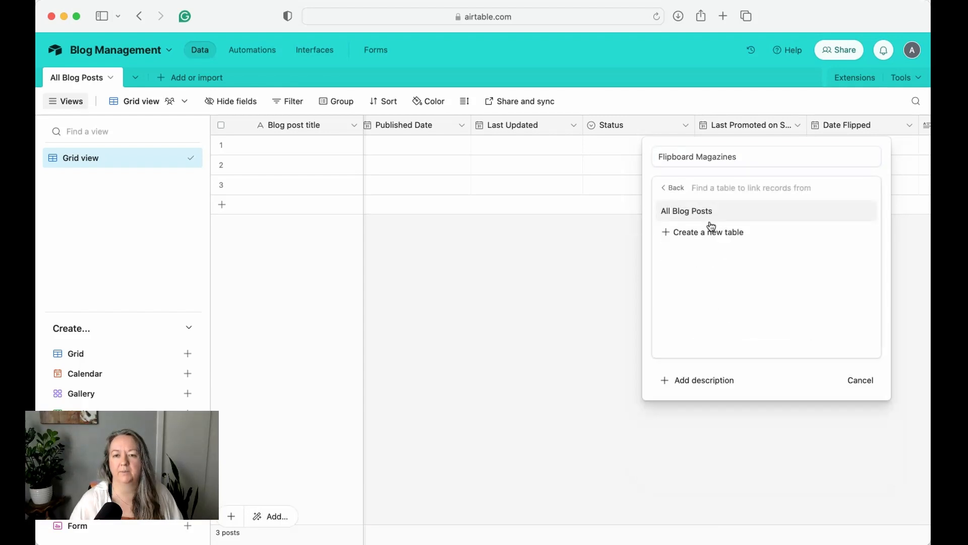
click(671, 187)
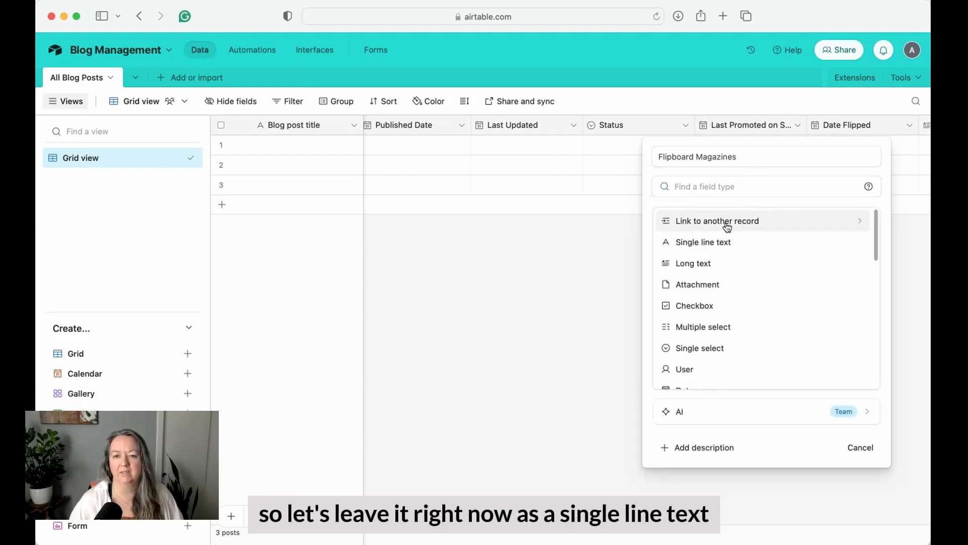
click(708, 243)
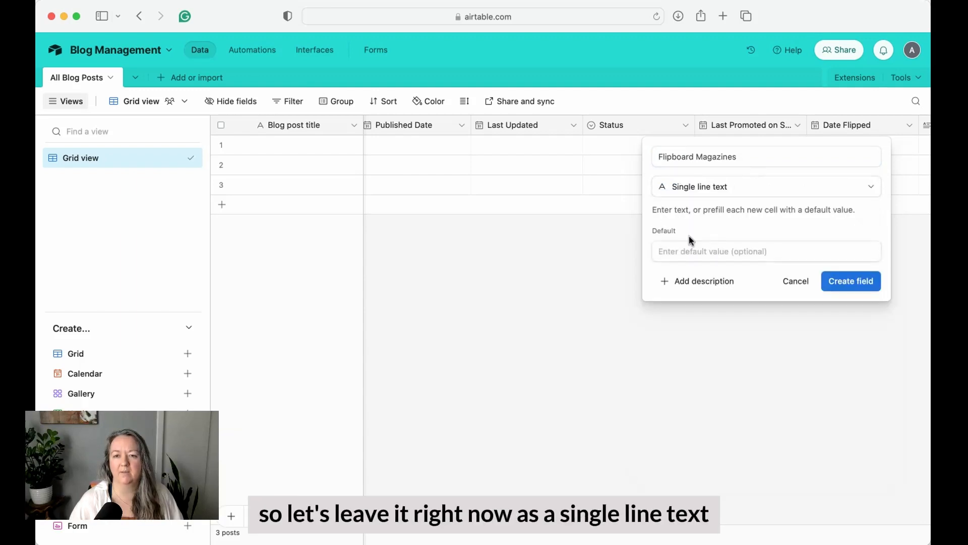
click(852, 282)
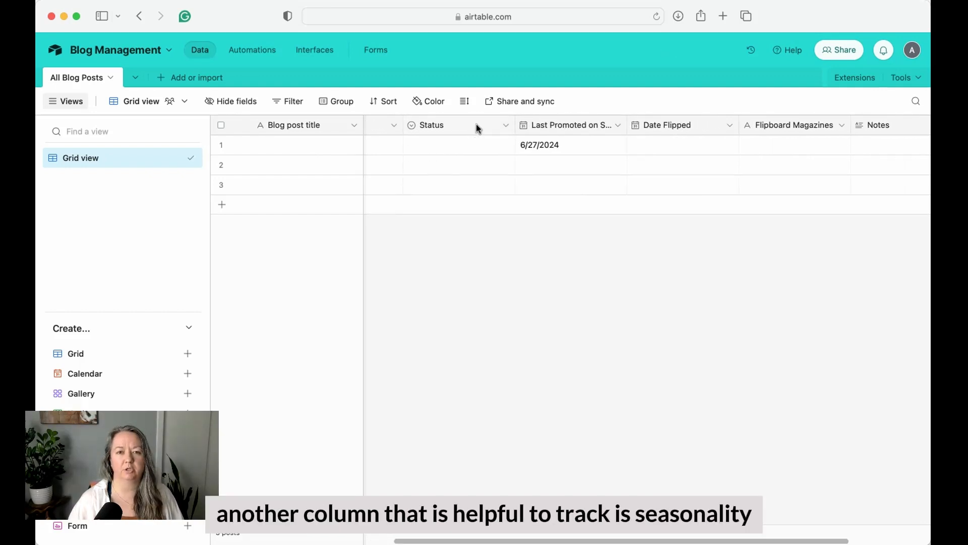
- Insert a new field named "Seasonal?" directly after Status and make it a multiple select
right_click(478, 129)
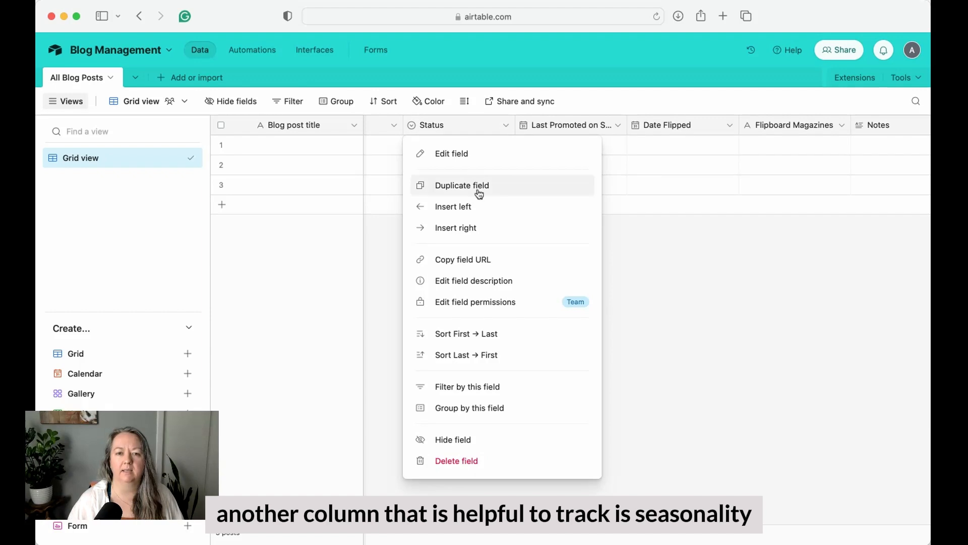
click(470, 231)
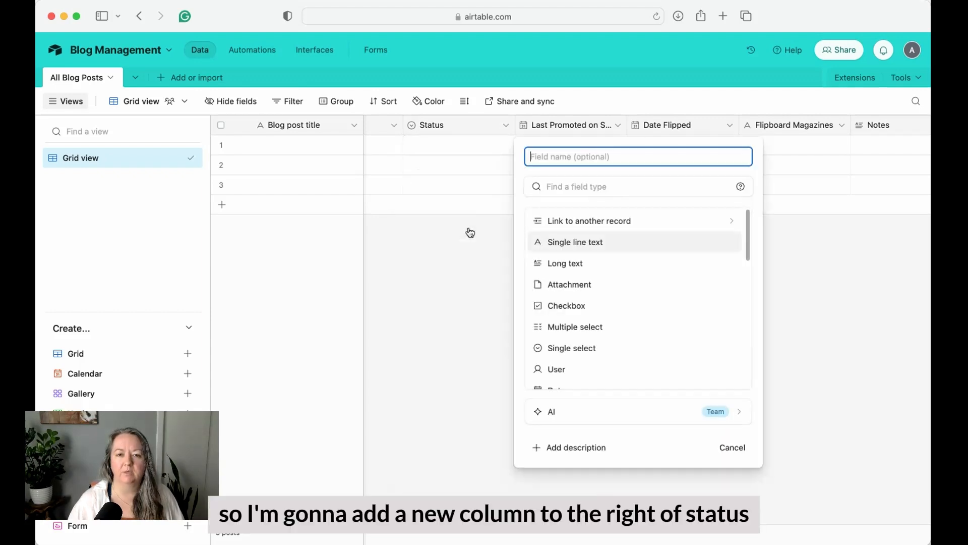
text(Seasonal?)
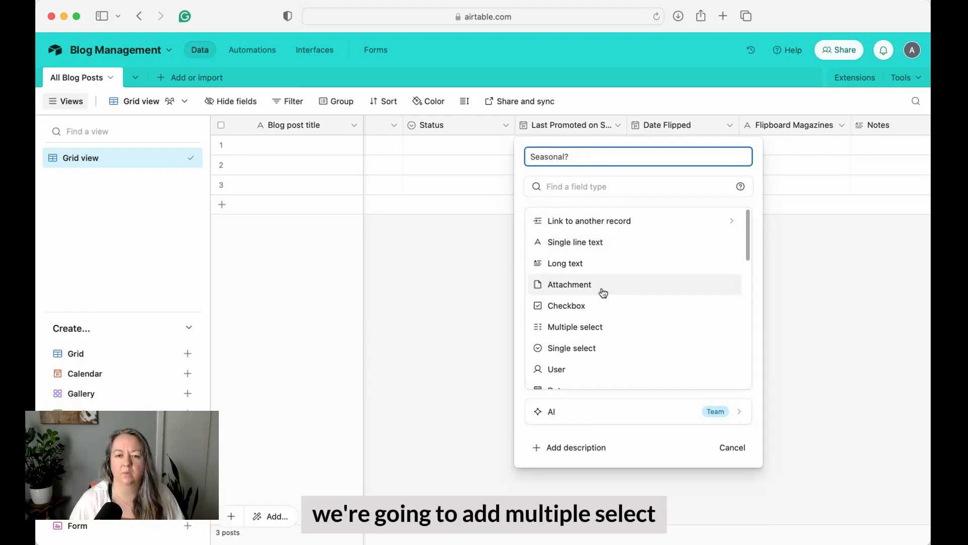
click(577, 332)
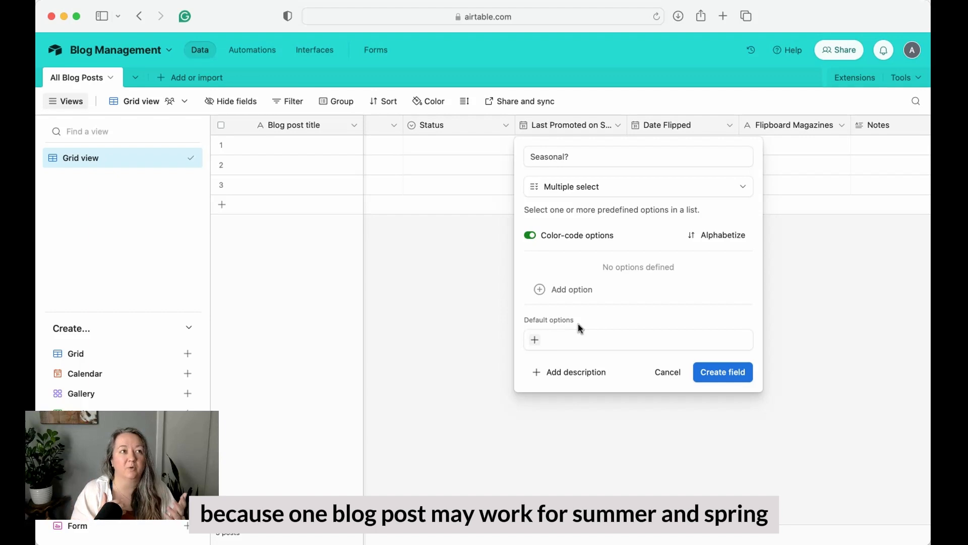
- Add the options Winter, Spring, Summer and Fall to the Seasonal? field and create it
click(586, 293)
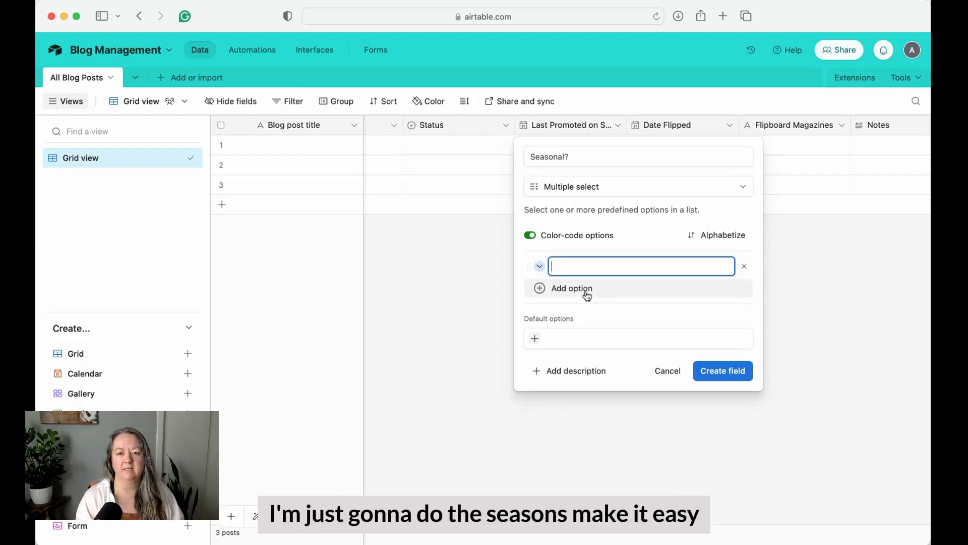
text(Winter)
key(Return)
text(Spring)
key(Return)
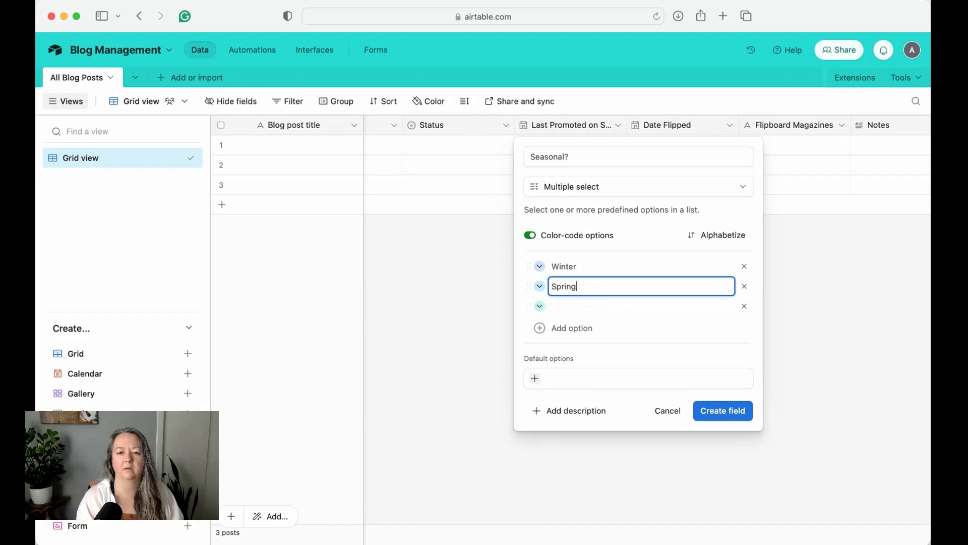
text(Summer)
key(Return)
text(Fall)
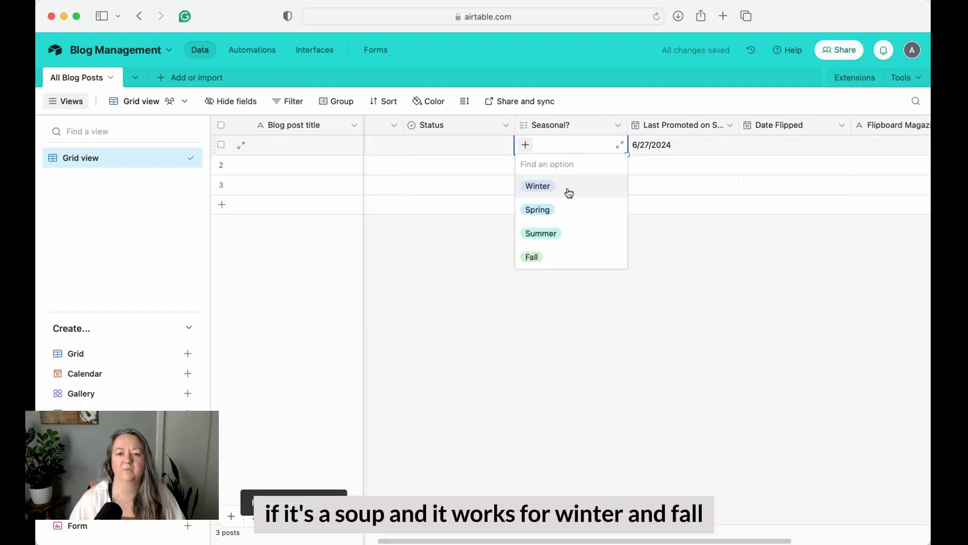
- Assign both Winter and Fall to the first record in the Seasonal? field
click(564, 186)
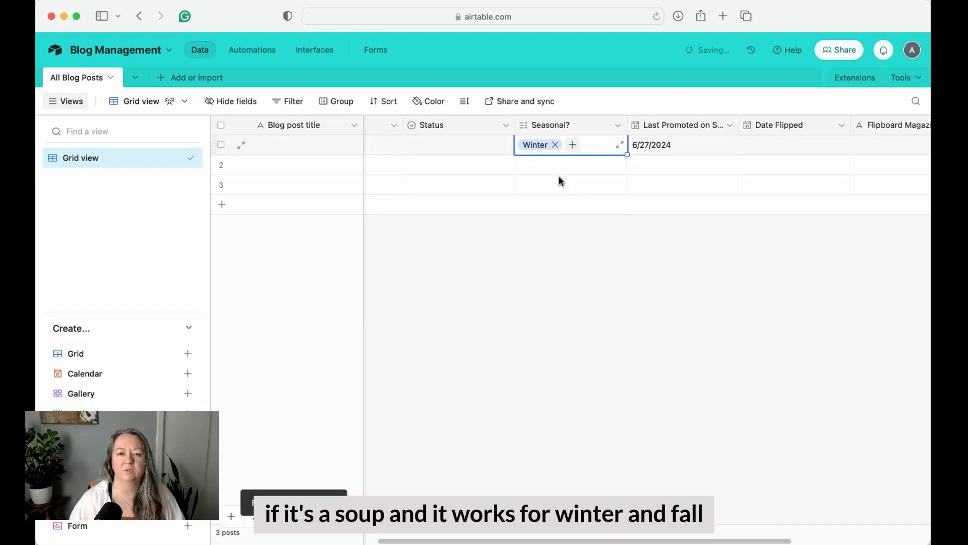
click(571, 146)
click(555, 231)
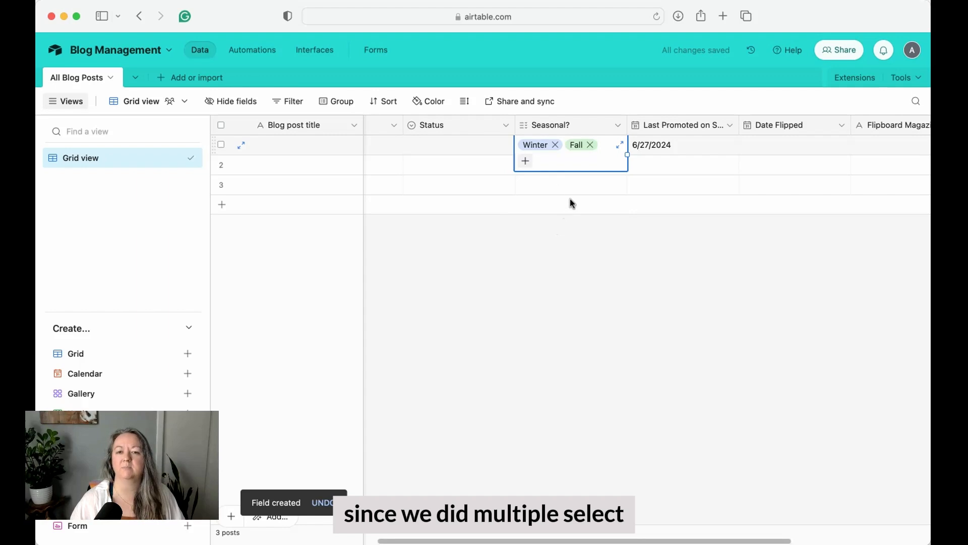
click(570, 200)
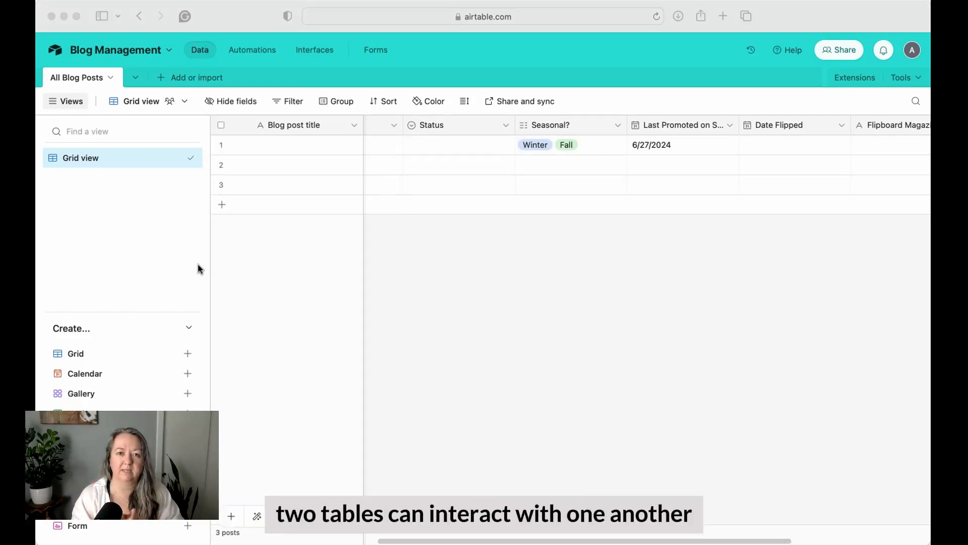
- Add a blank table to the base, name it "Flipboard Magazines" and save it
click(162, 80)
click(162, 80)
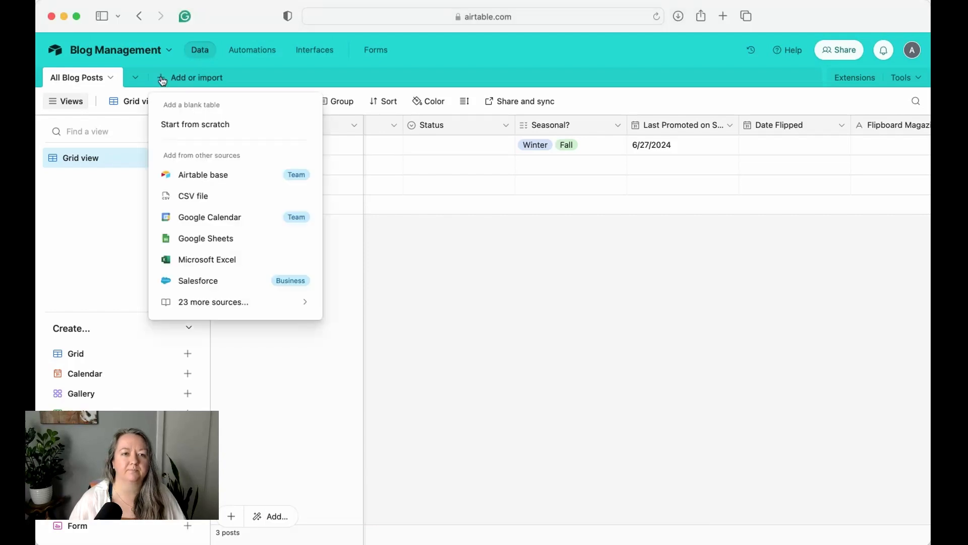
click(199, 126)
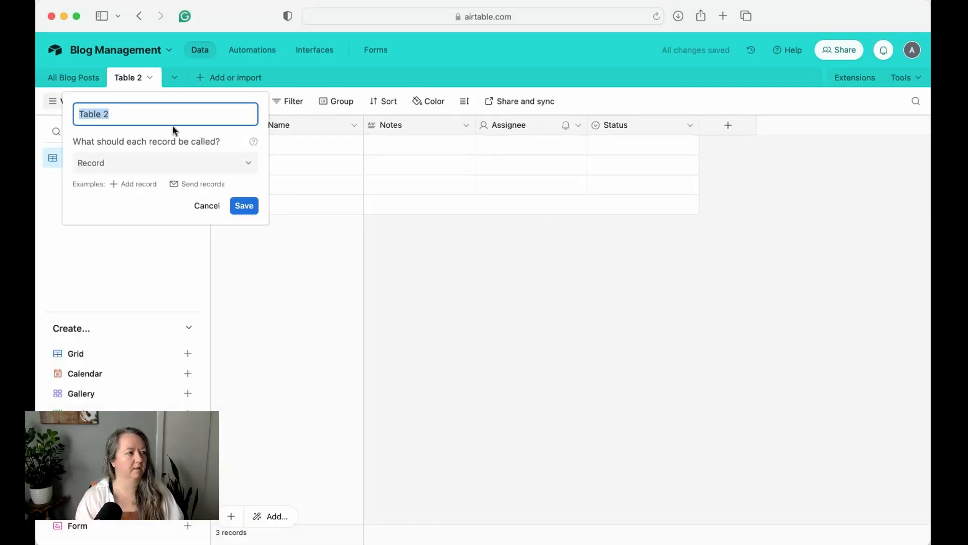
text(Flipboard Magazines)
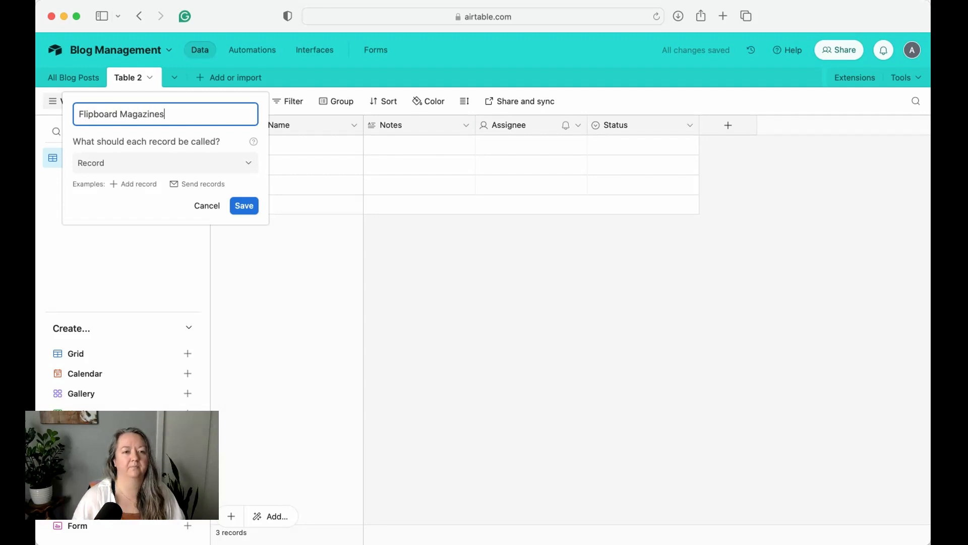
click(244, 206)
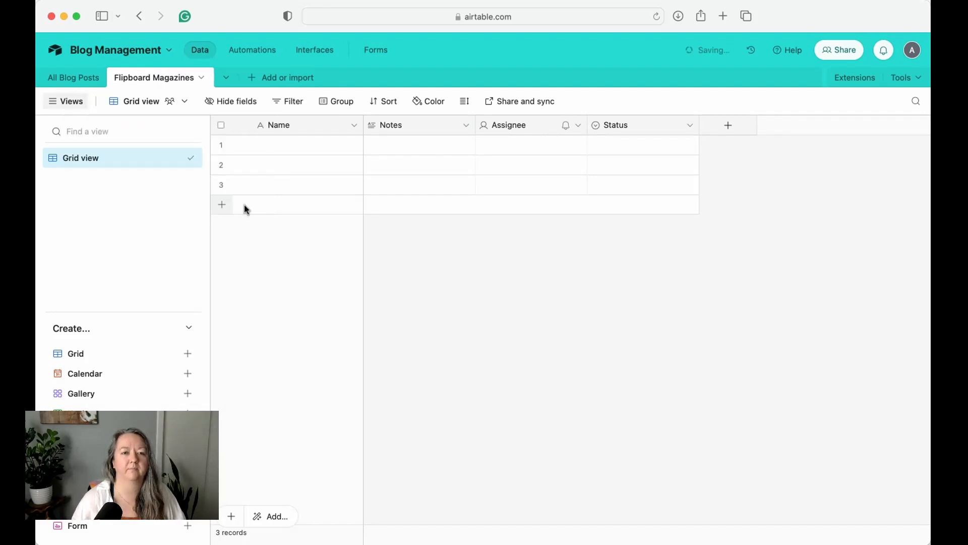
- Rename the primary field of the Flipboard Magazines table to "Magazine Title" and save it
right_click(279, 125)
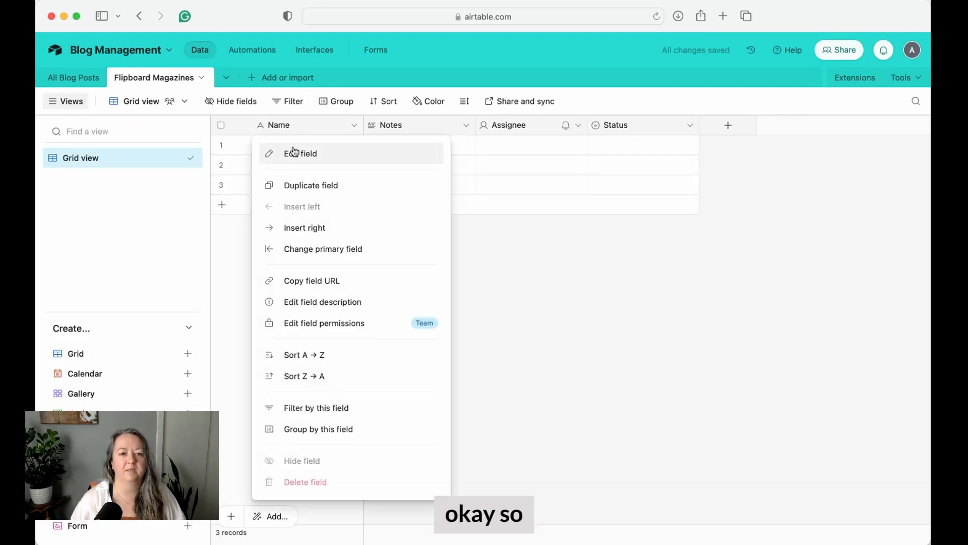
click(295, 154)
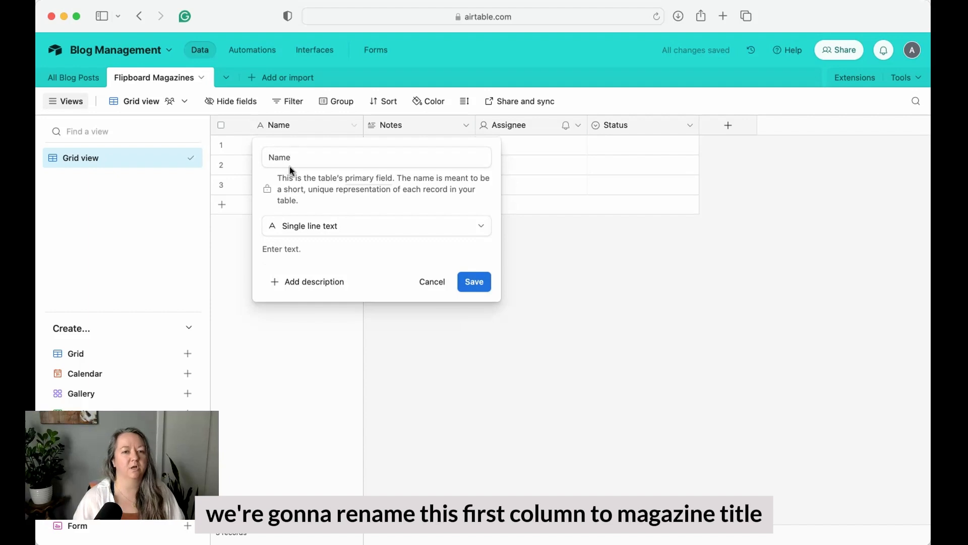
text(Magazine Title)
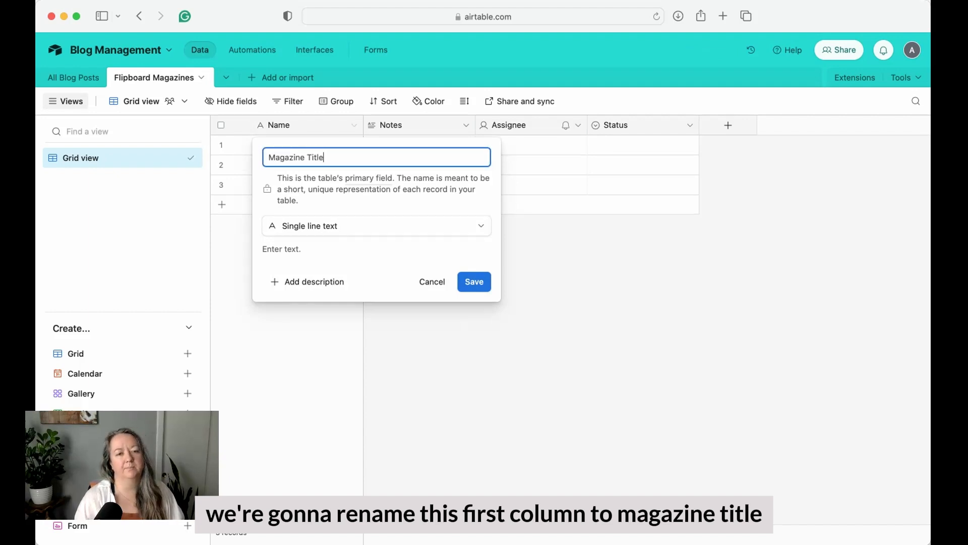
key(Return)
- Delete the Status and Assignee fields from the Flipboard Magazines table
right_click(638, 125)
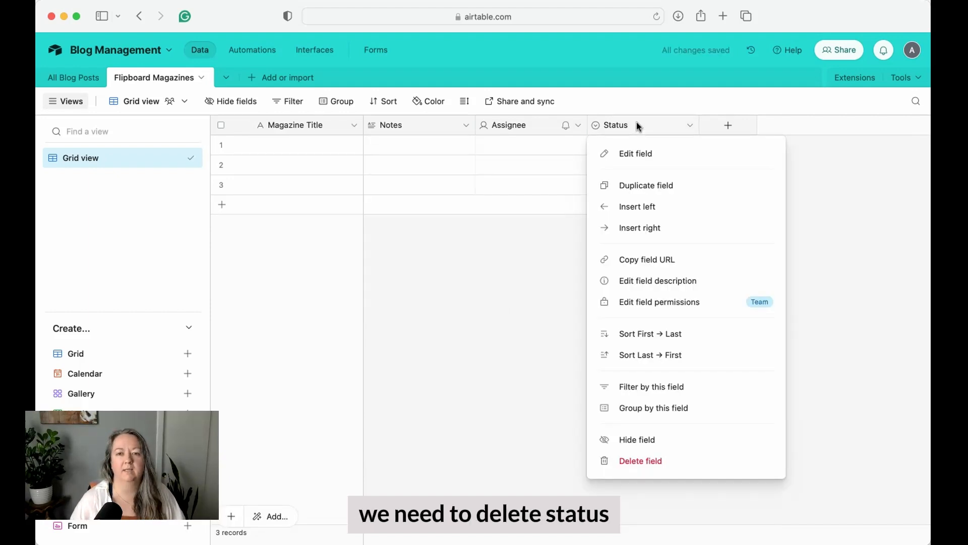
click(640, 460)
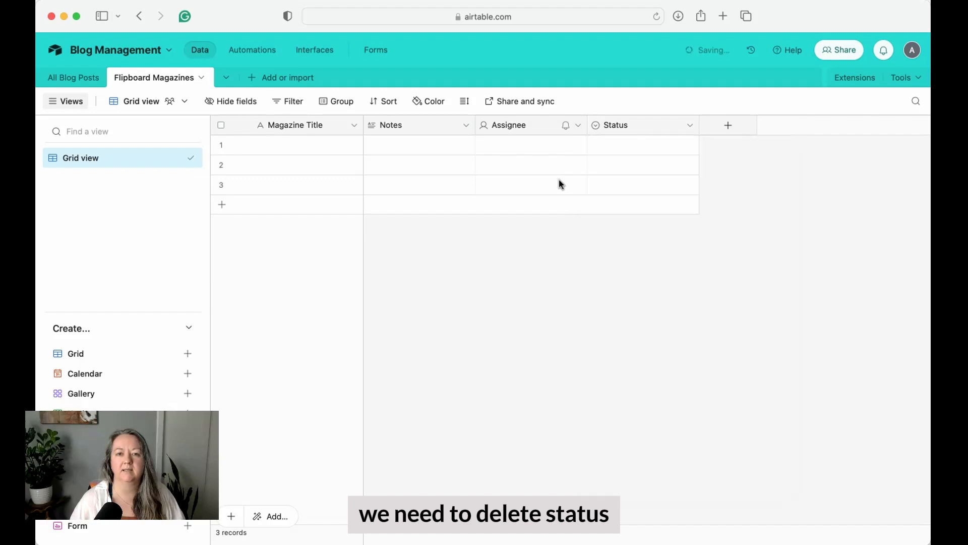
right_click(537, 126)
click(538, 461)
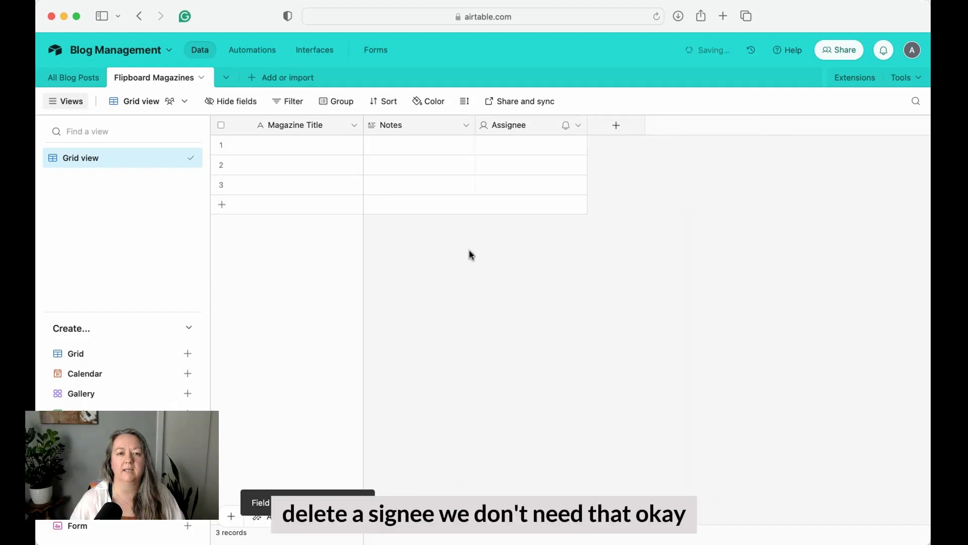
- Insert a field named "URL" directly after Magazine Title, make it the URL type and create it
click(312, 124)
right_click(311, 125)
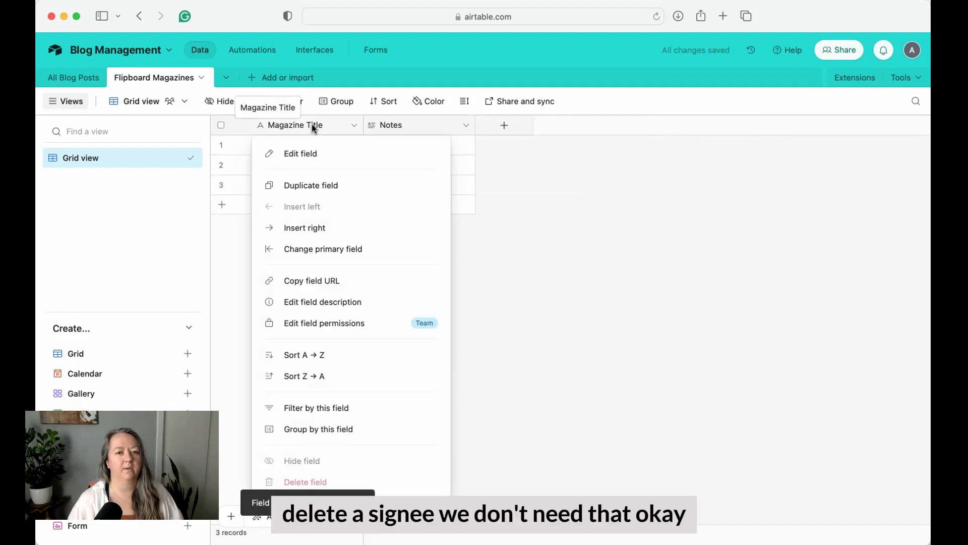
click(321, 229)
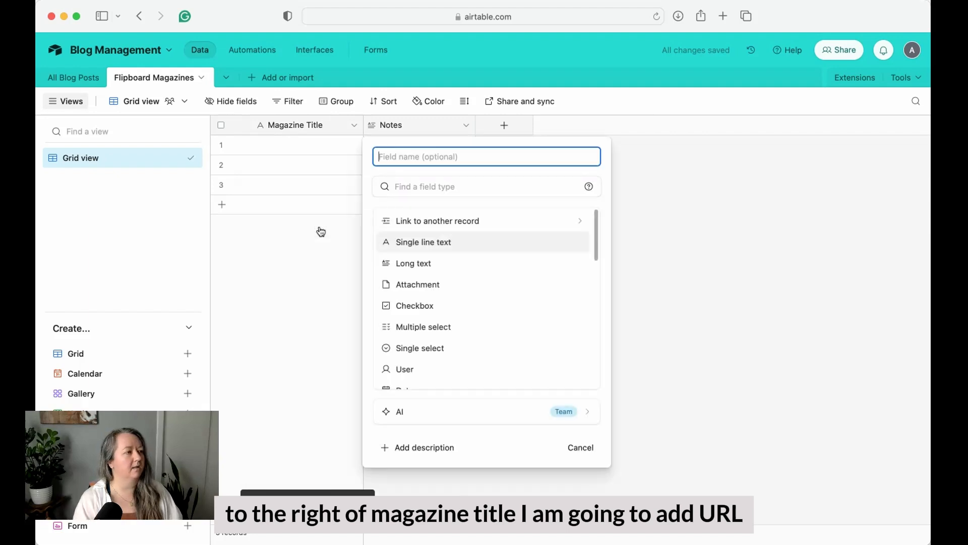
text(URL)
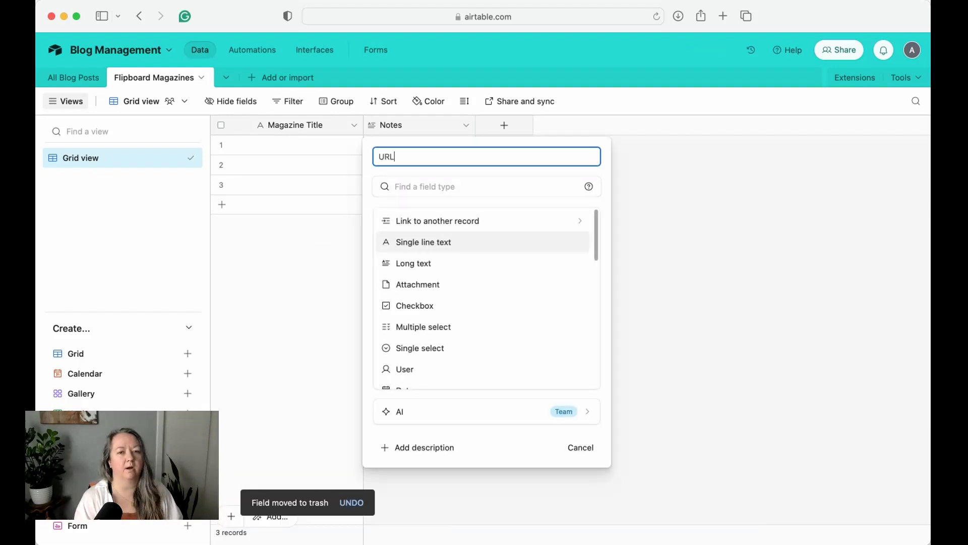
scroll(462, 339, down, 5)
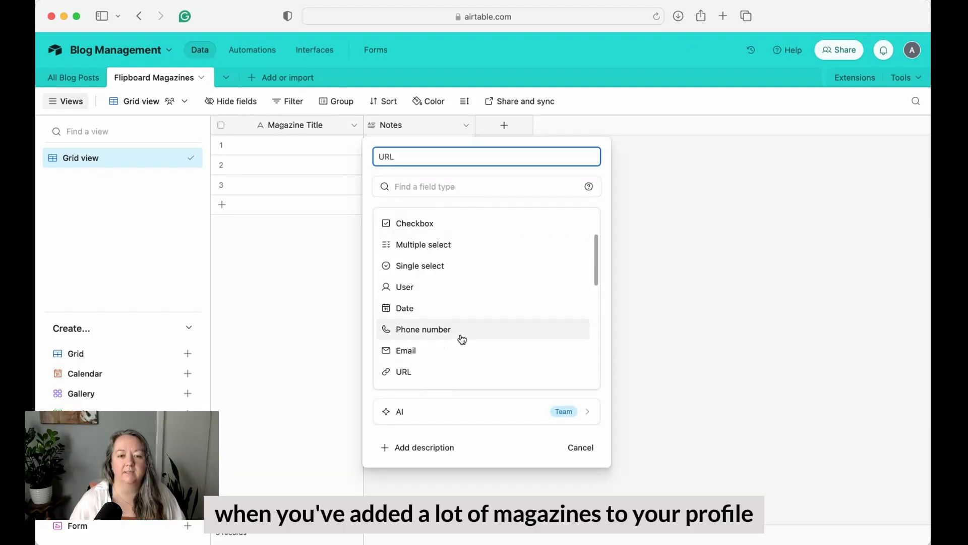
click(412, 350)
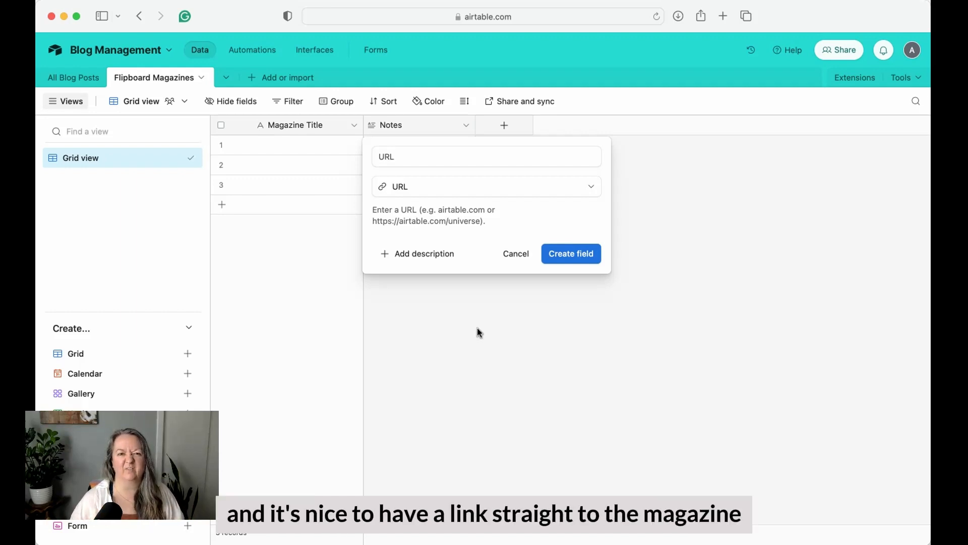
click(566, 257)
- Insert a Number field named "# of Followers" directly after URL and create it
click(466, 125)
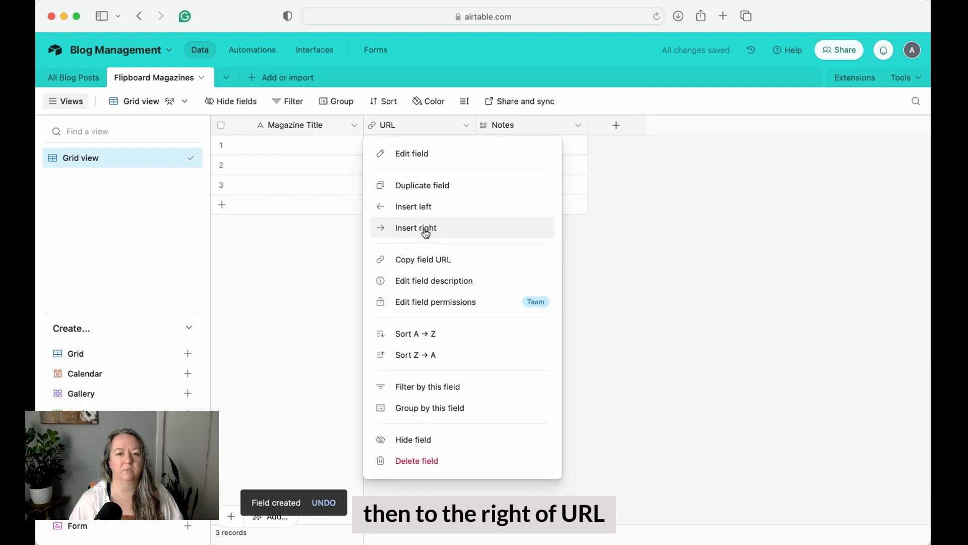
click(425, 228)
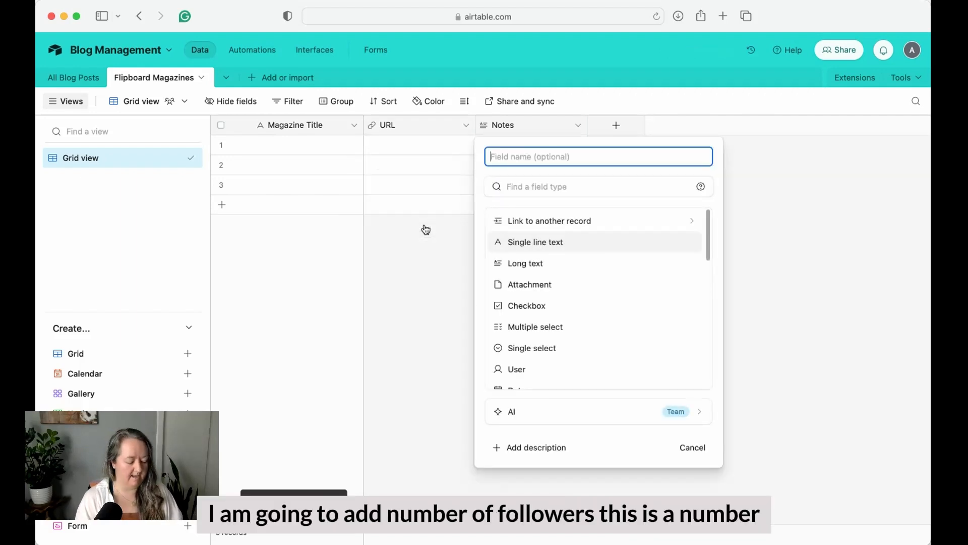
text(# of Followers)
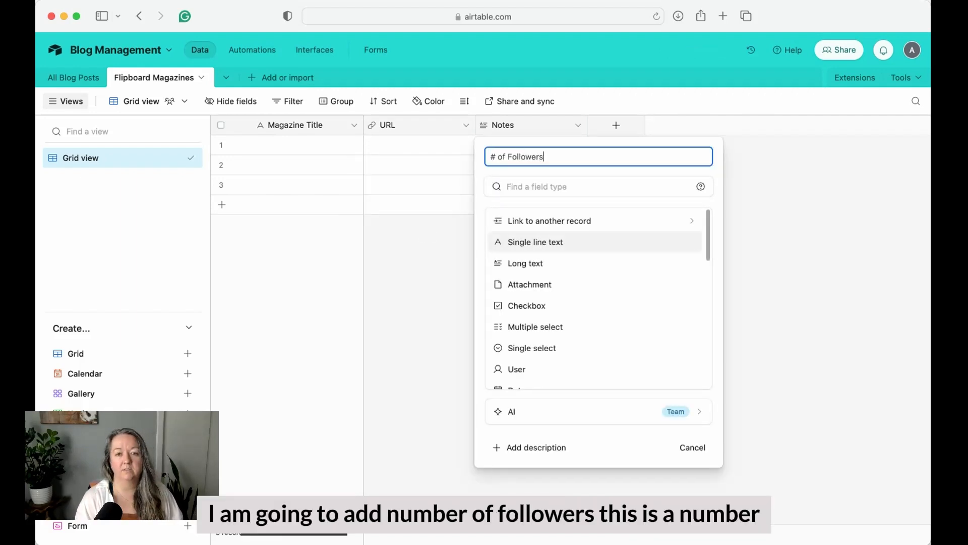
scroll(526, 352, down, 3)
click(526, 351)
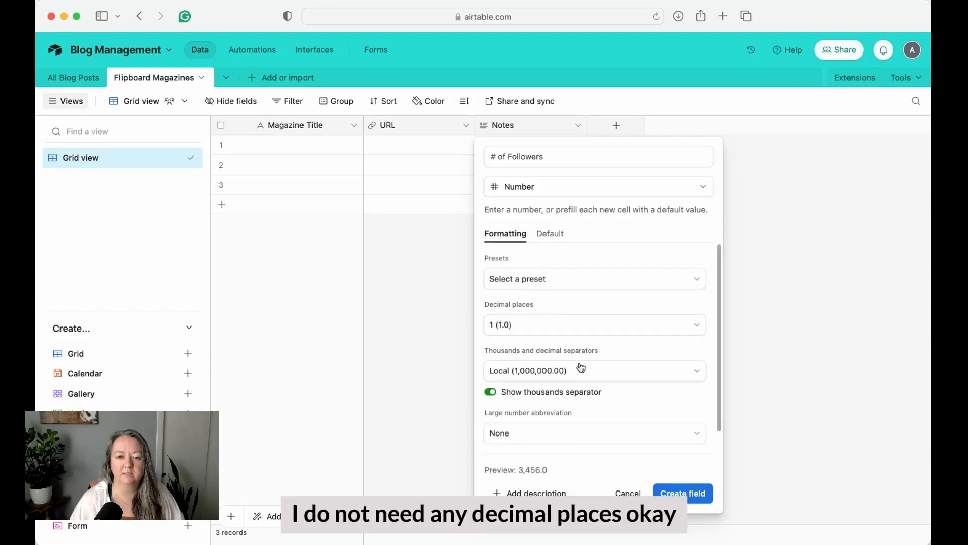
click(699, 494)
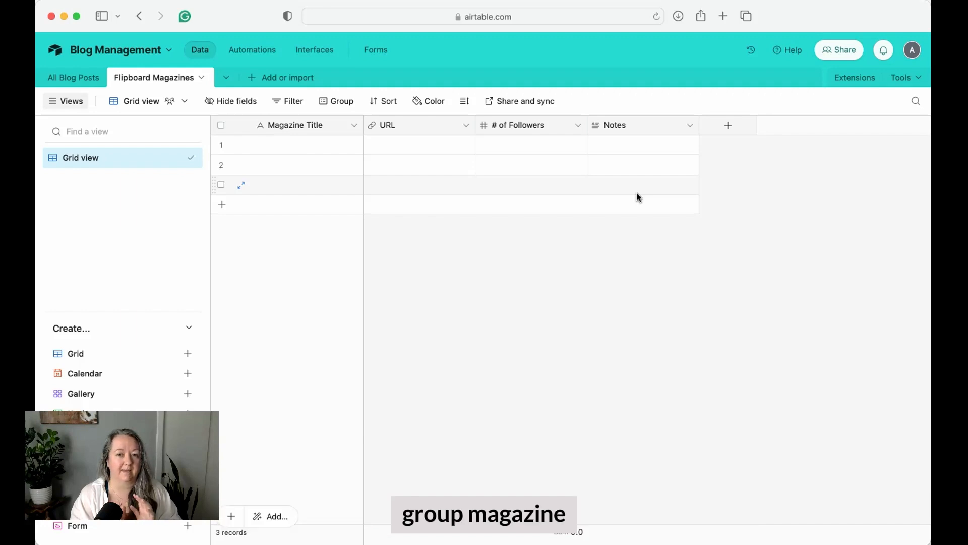
- Fill in the records Magazine 1, Magazine 2 and Magazine 3 with 500, 250 and 100 followers respectively
click(320, 145)
text(Magazine 1)
key(Tab)
key(Tab)
text(500)
key(Return)
key(Left)
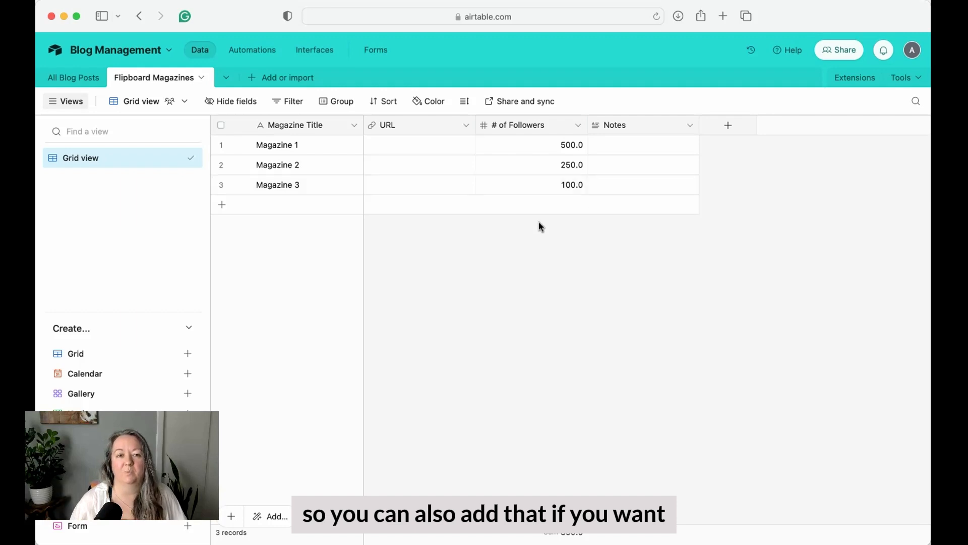
- In the All Blog Posts table, title the records Blog Post 1, Blog Post 2 and Blog Post 3
click(80, 79)
click(303, 144)
text(Blog Post 1)
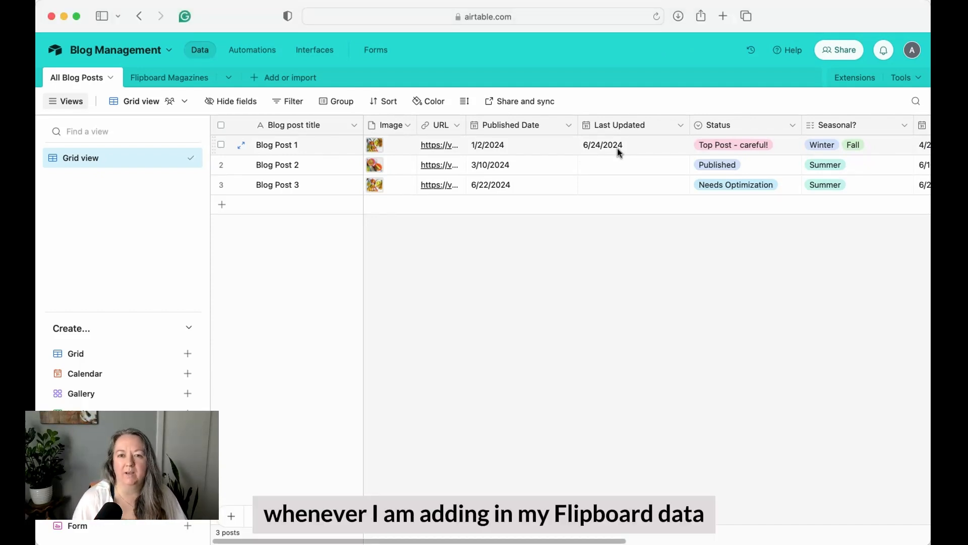
- Set the Date Flipped of Blog Post 1 to 6/24/2024
click(619, 151)
key(super+Right)
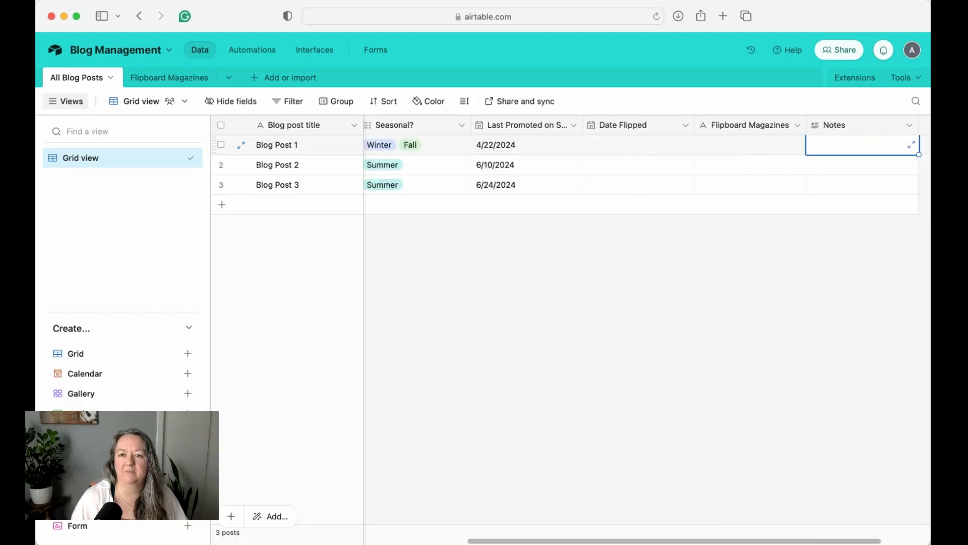
click(608, 146)
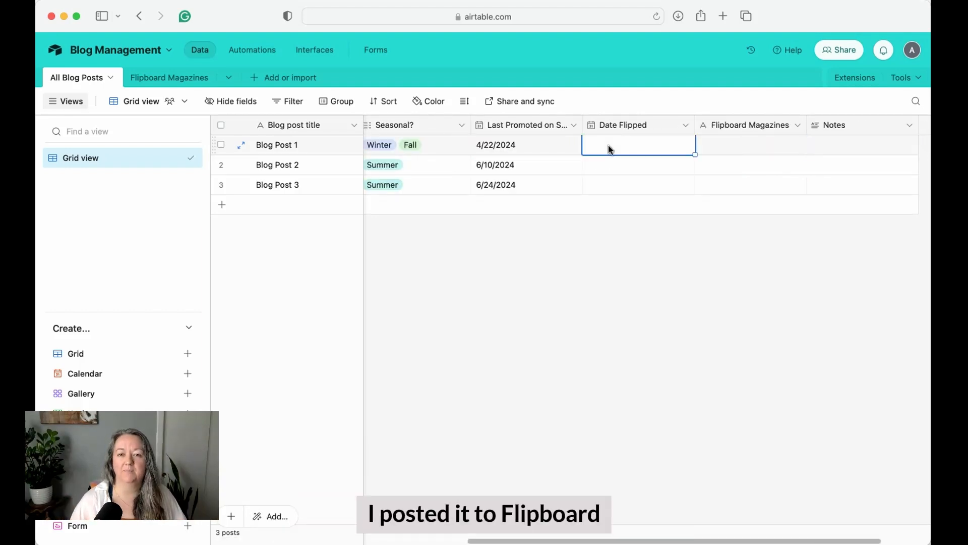
text(6/24/)
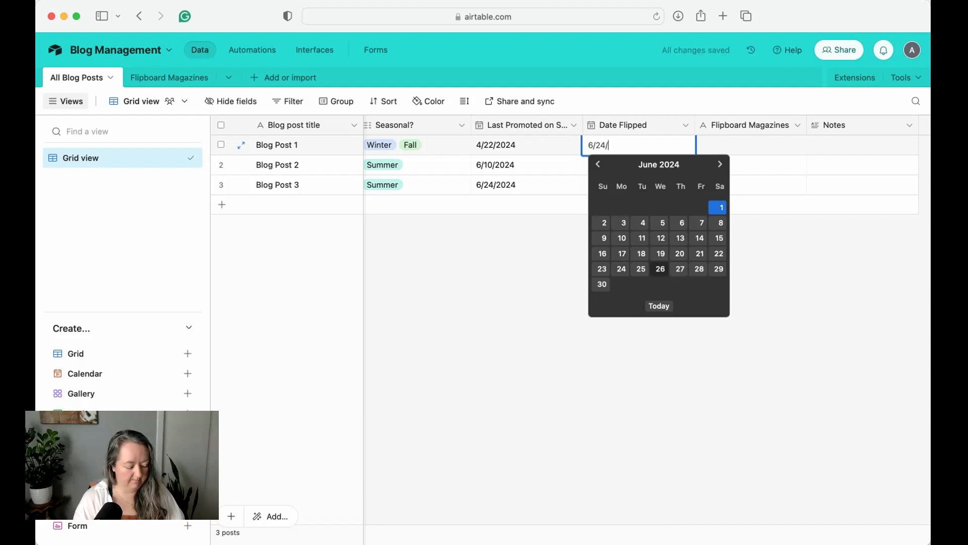
click(750, 145)
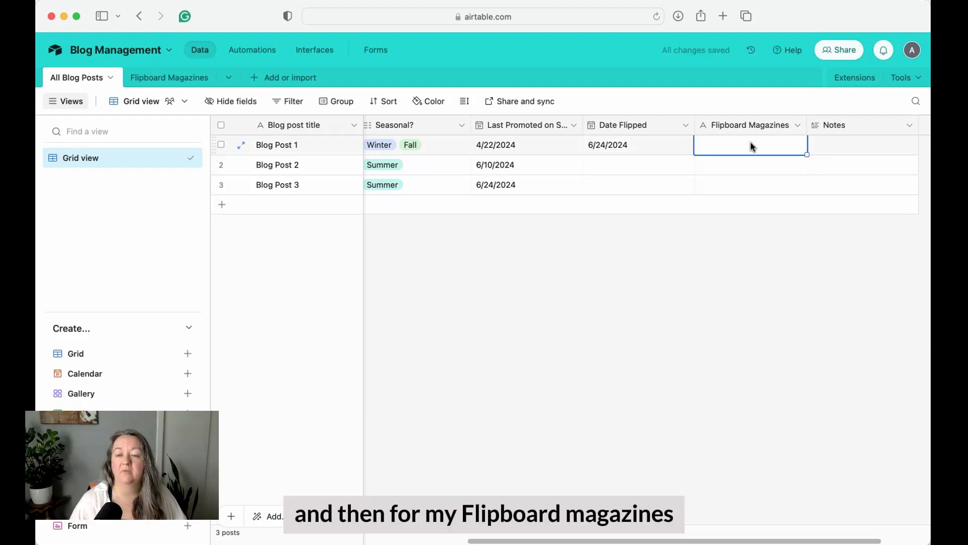
- Change the Flipboard Magazines field to link to records in the Flipboard Magazines table, and add Magazine Title as a lookup field
right_click(768, 123)
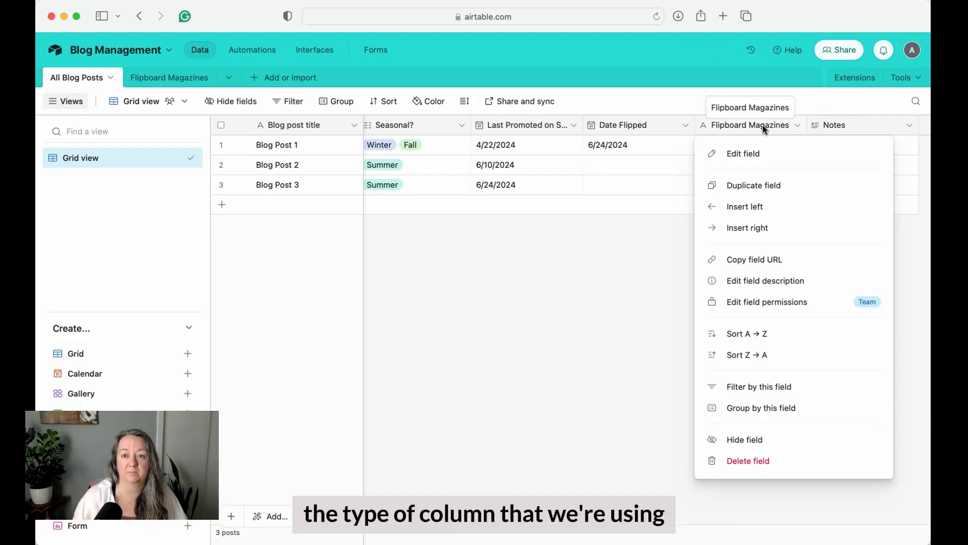
click(762, 125)
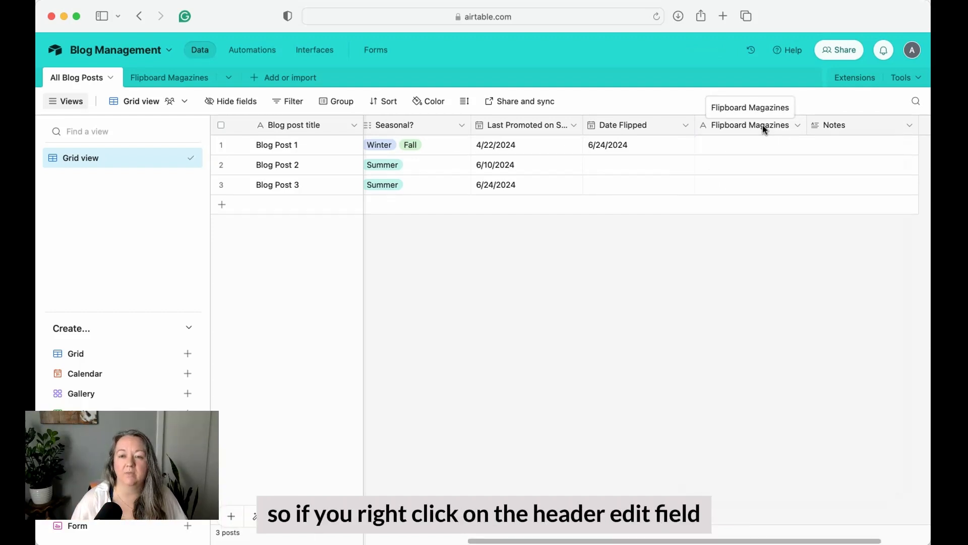
right_click(762, 125)
click(762, 153)
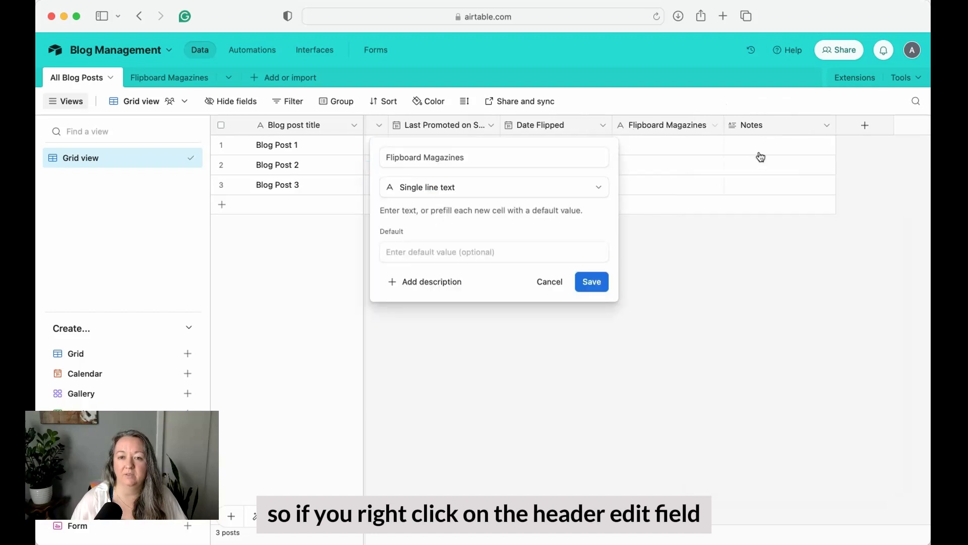
click(464, 190)
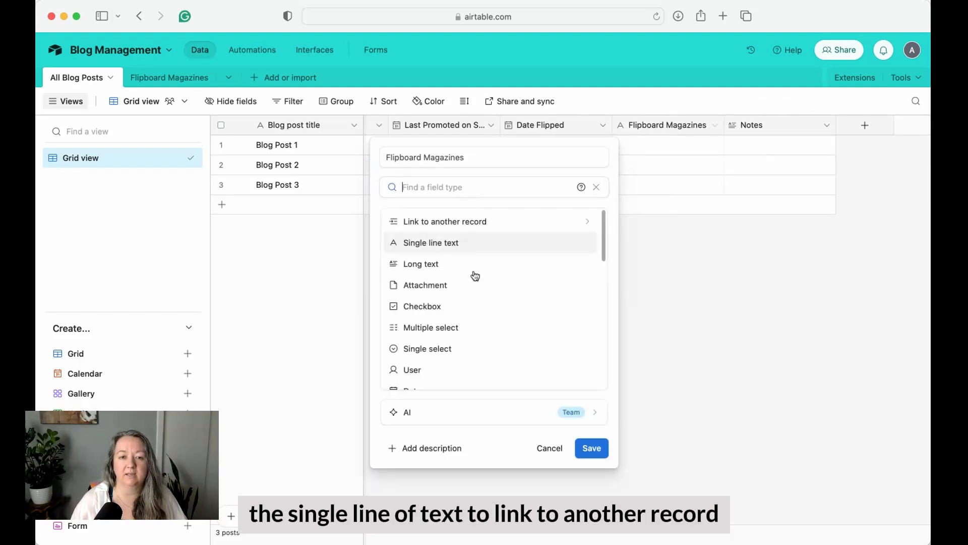
click(454, 223)
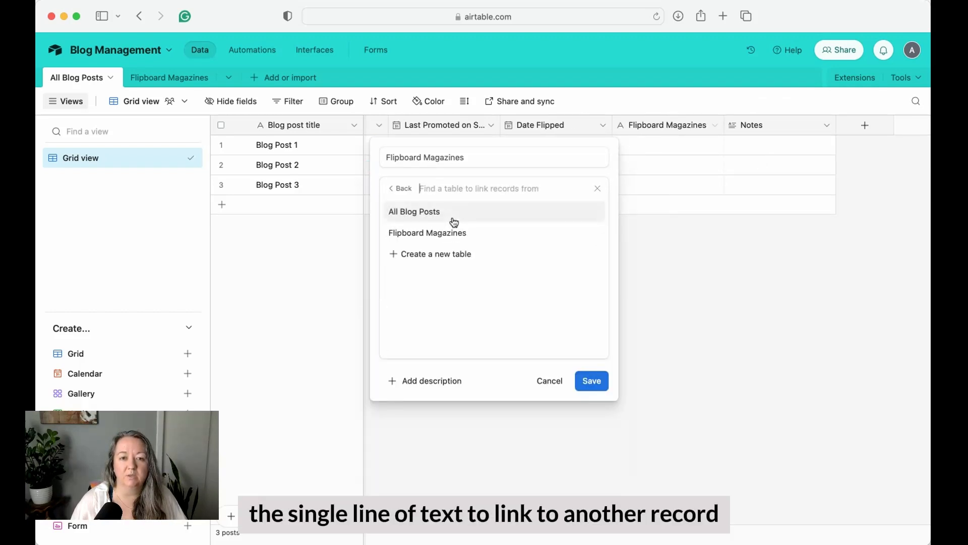
click(425, 234)
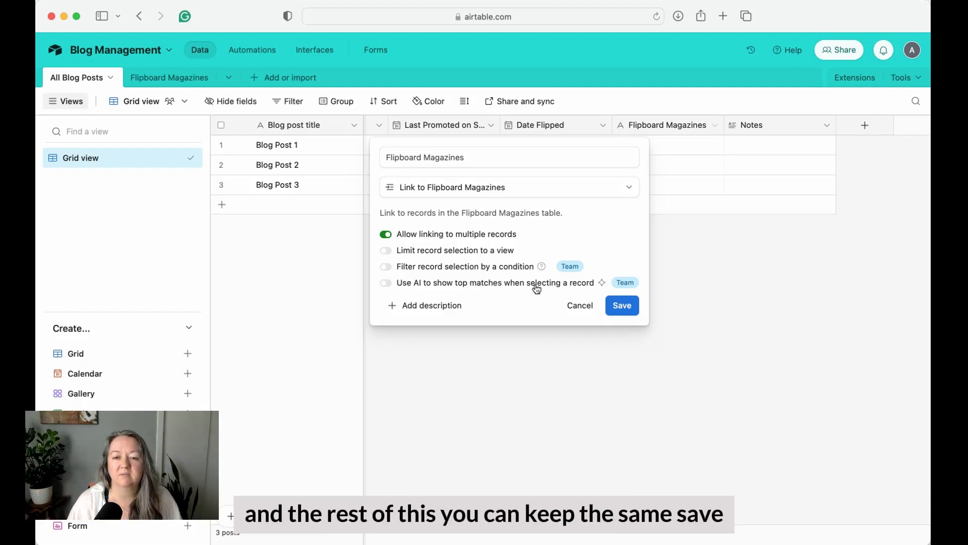
click(630, 307)
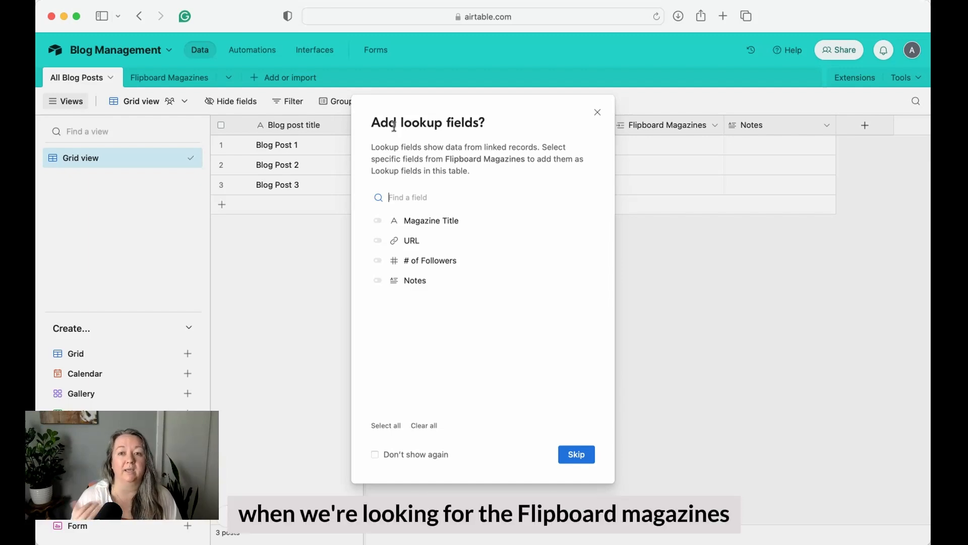
click(378, 221)
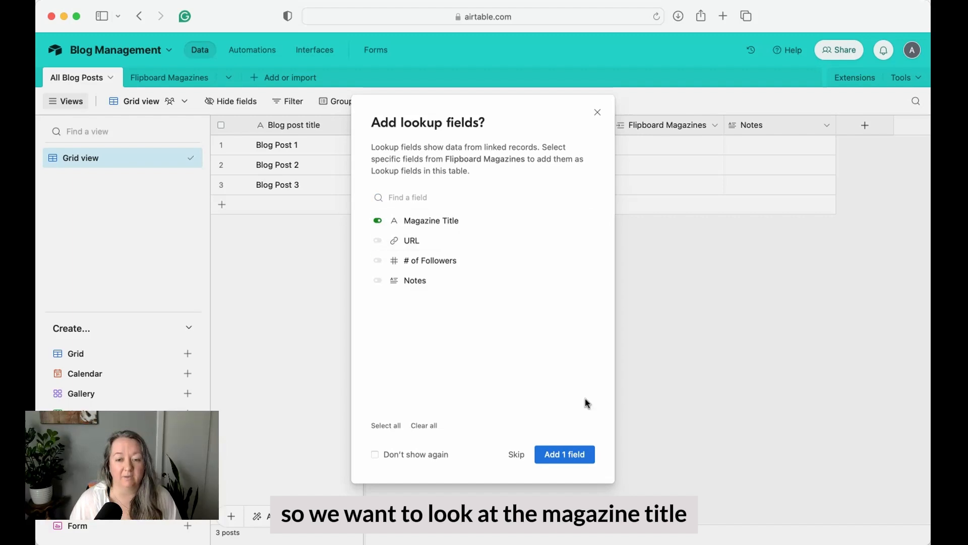
click(577, 455)
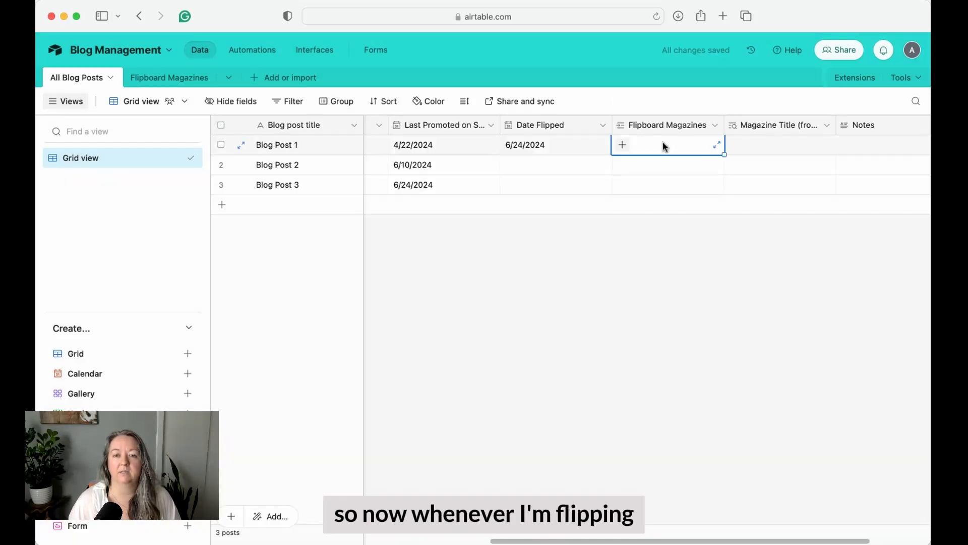
- Link Magazine 1 and Magazine 3 to Blog Post 1 in its Flipboard Magazines field
click(622, 145)
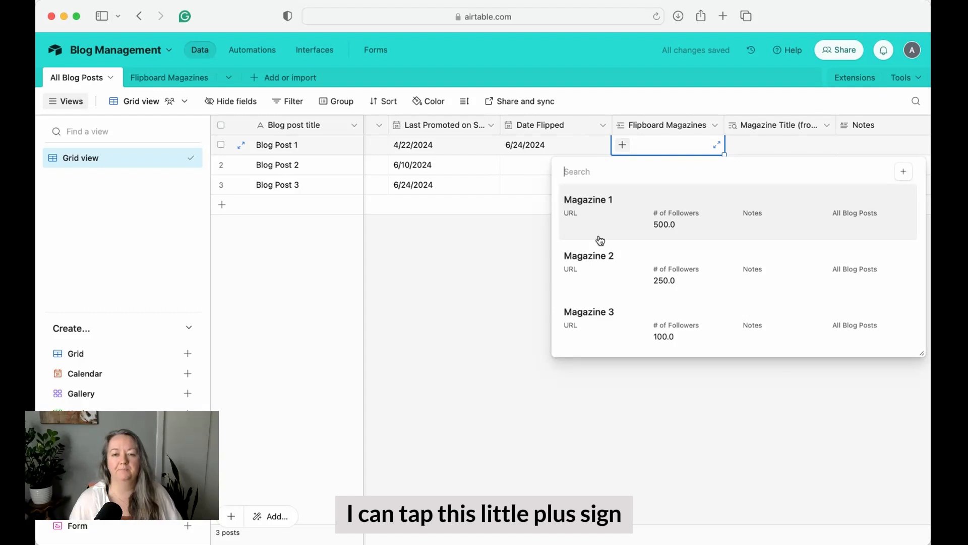
click(608, 219)
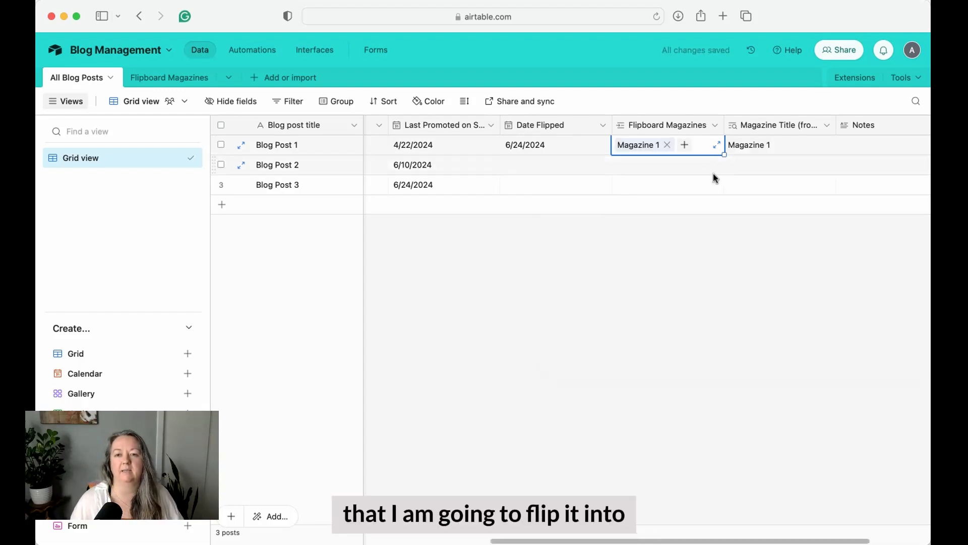
click(686, 147)
click(613, 275)
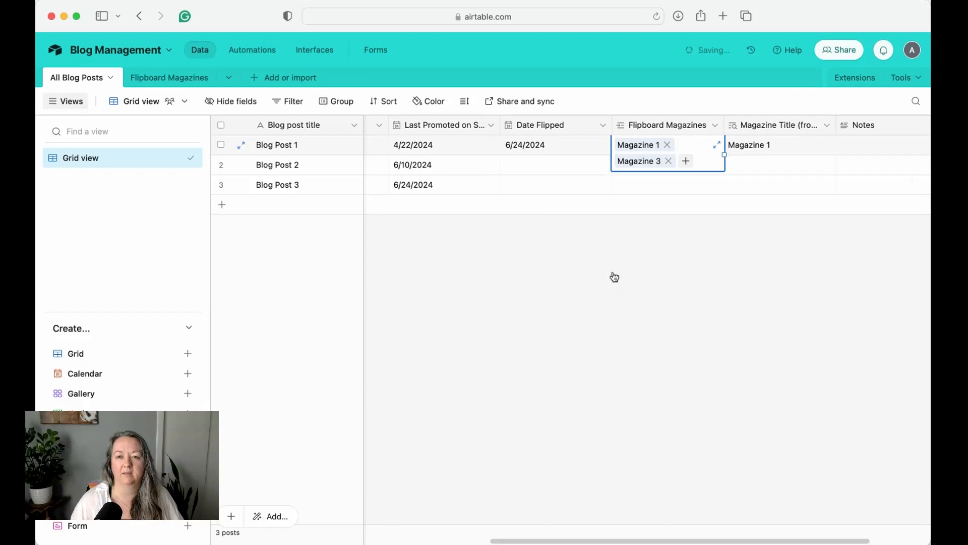
click(705, 277)
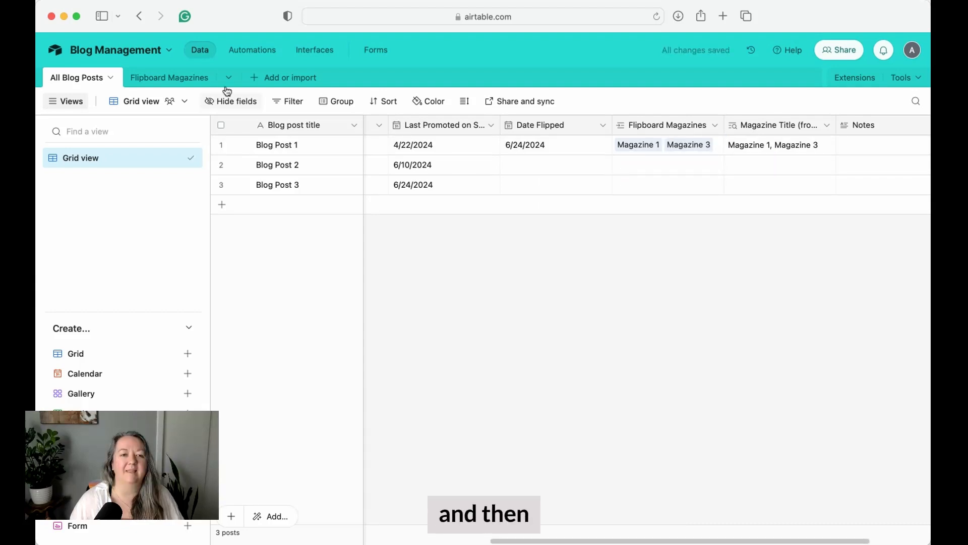
- Check the linked posts in the Flipboard Magazines table and move the Magazine Title lookup field after Notes in All Blog Posts
click(172, 80)
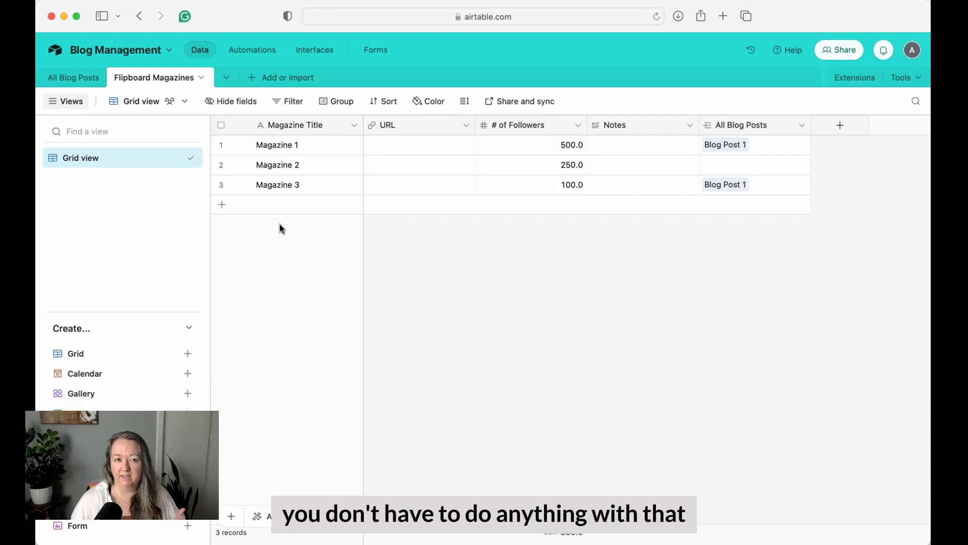
click(78, 79)
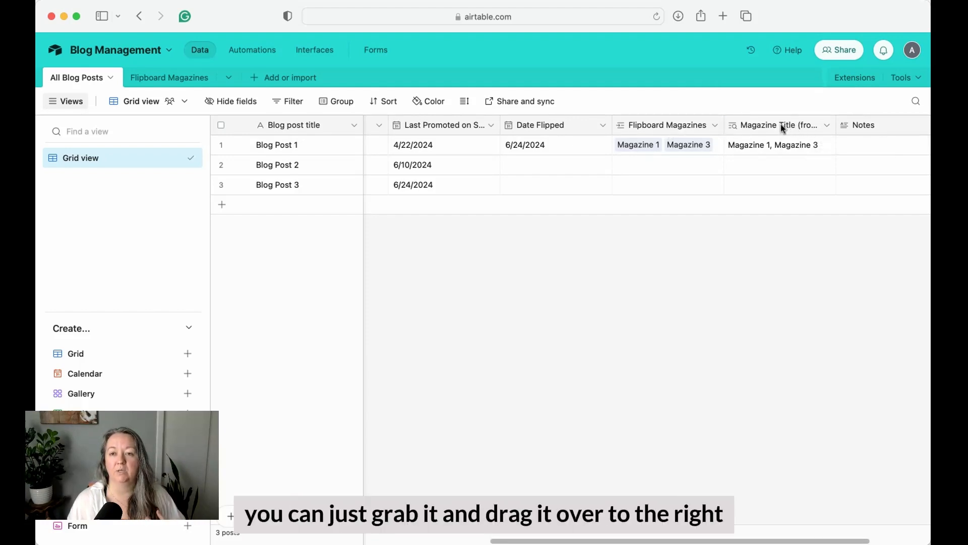
drag(782, 125, 913, 125)
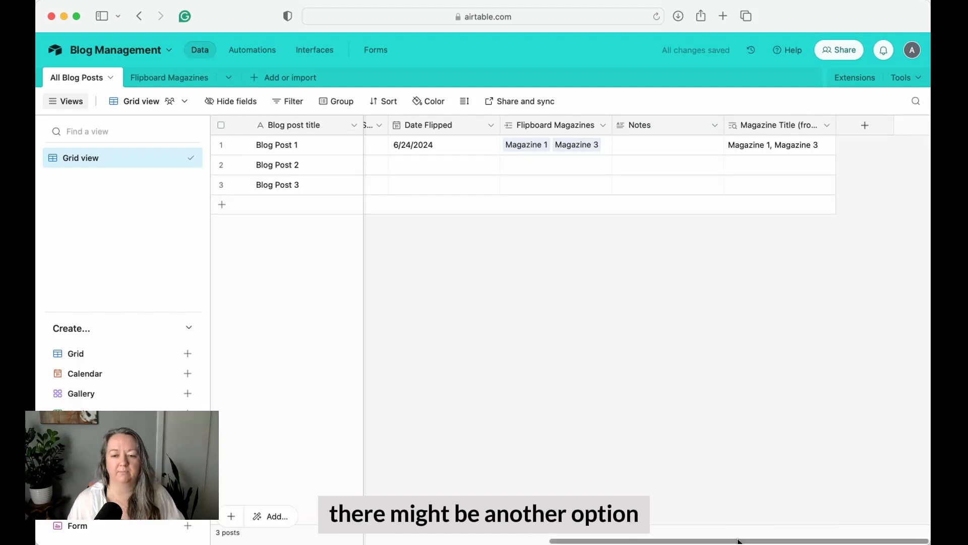
drag(738, 541, 625, 541)
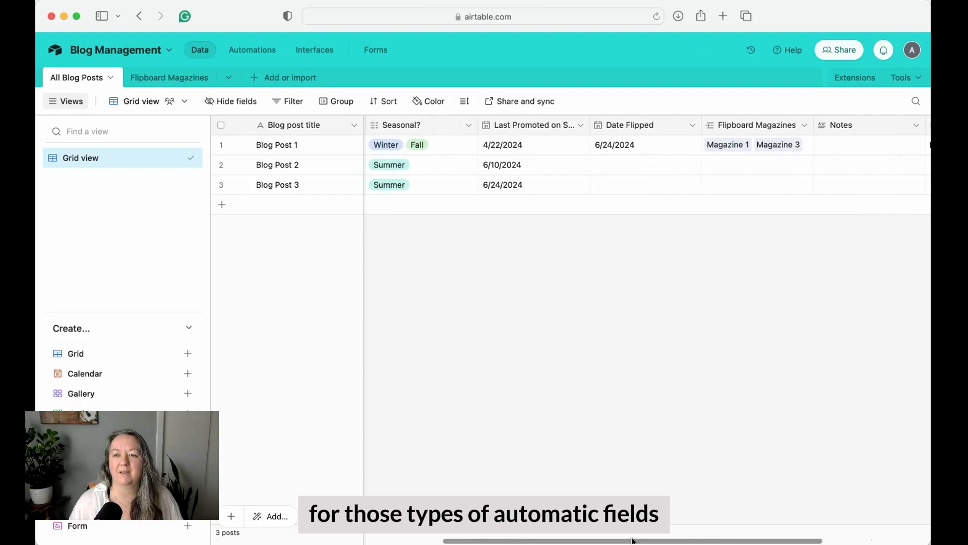
click(838, 149)
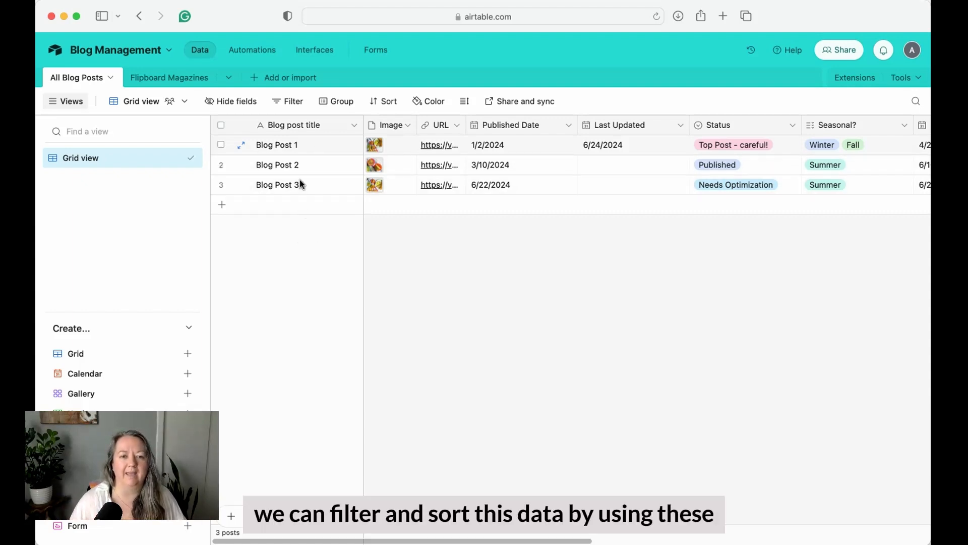
- Sort the All Blog Posts grid view by Published Date, Latest → Earliest
click(289, 102)
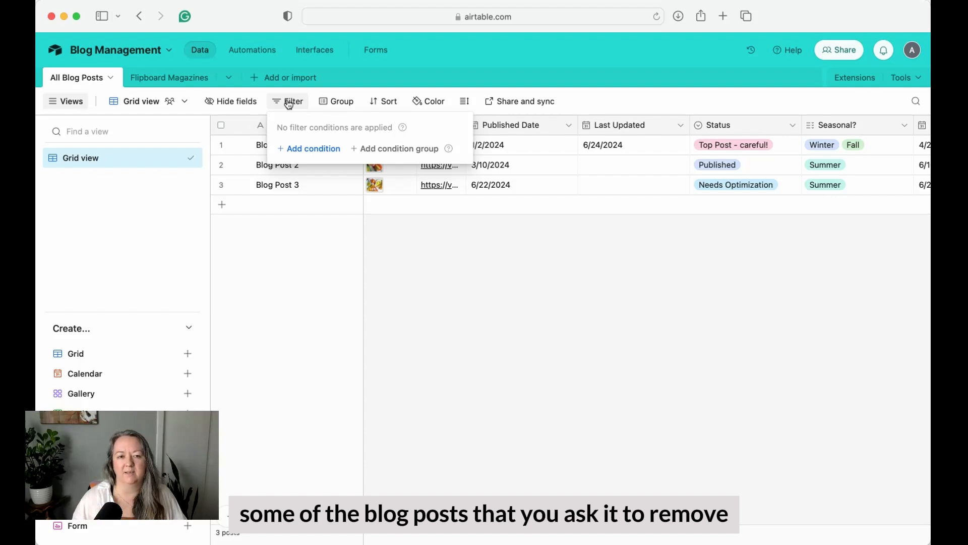
click(374, 103)
click(374, 104)
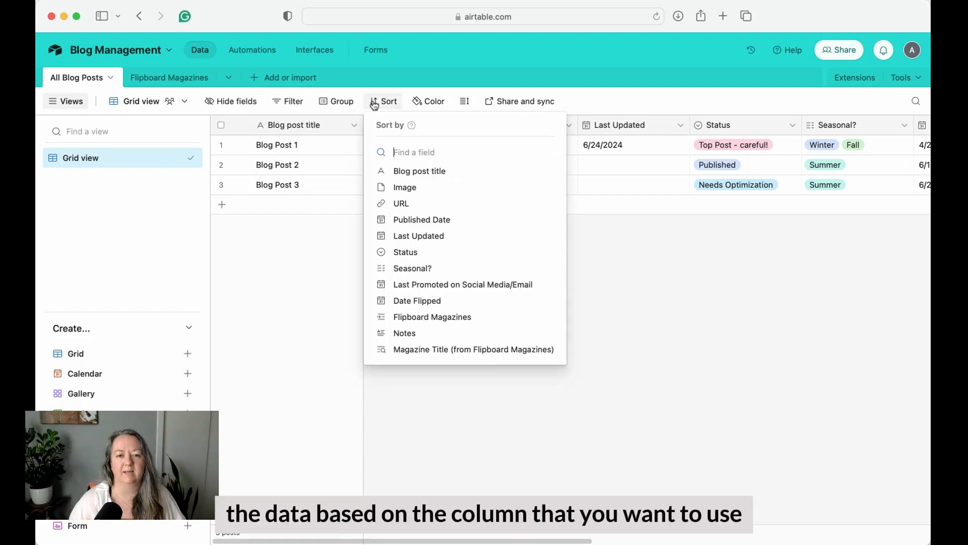
click(409, 222)
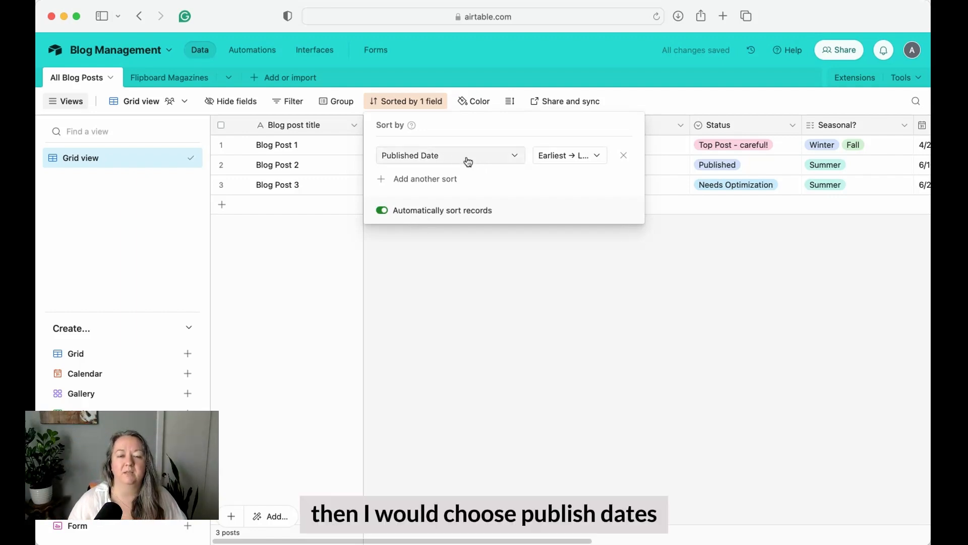
click(573, 156)
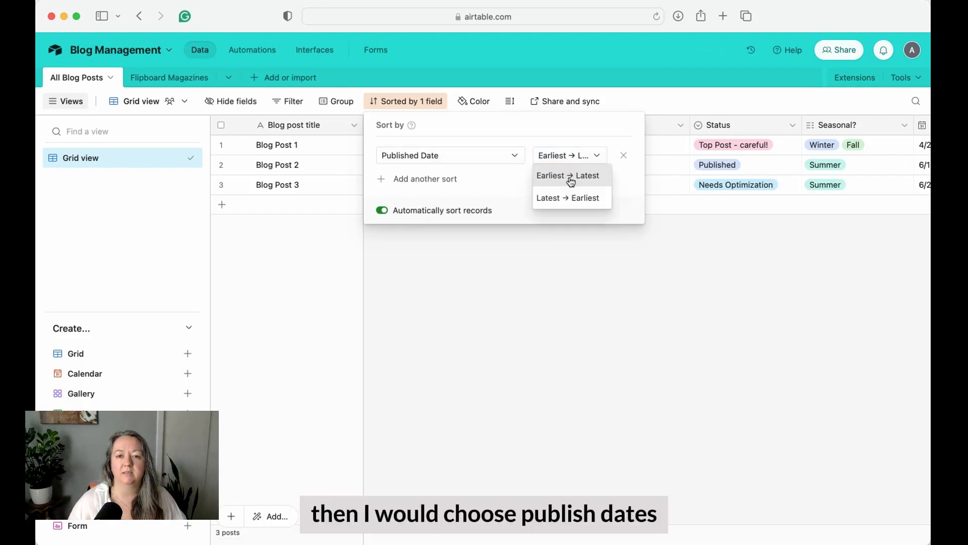
click(566, 197)
click(536, 300)
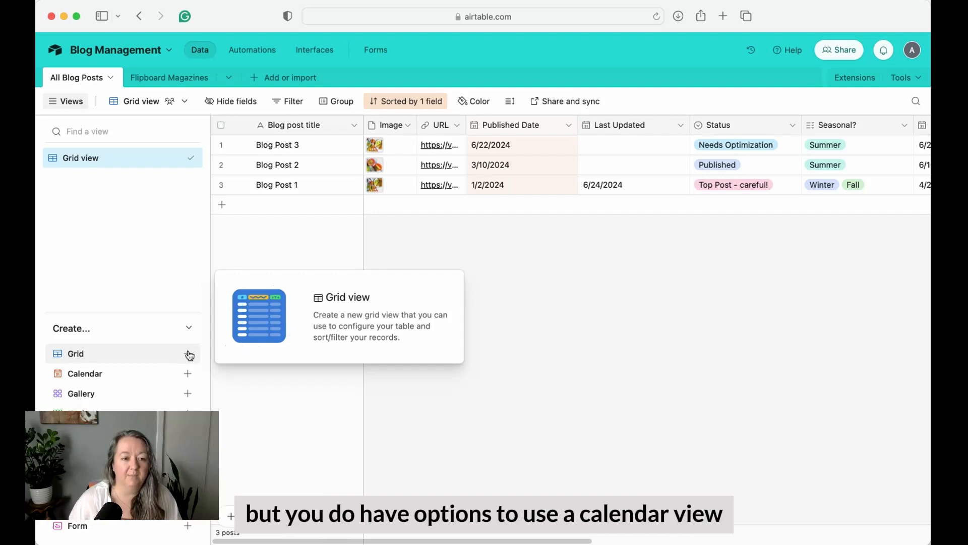
- Create a collaborative grid view named Flipboard for the All Blog Posts table
mouse_move(104, 380)
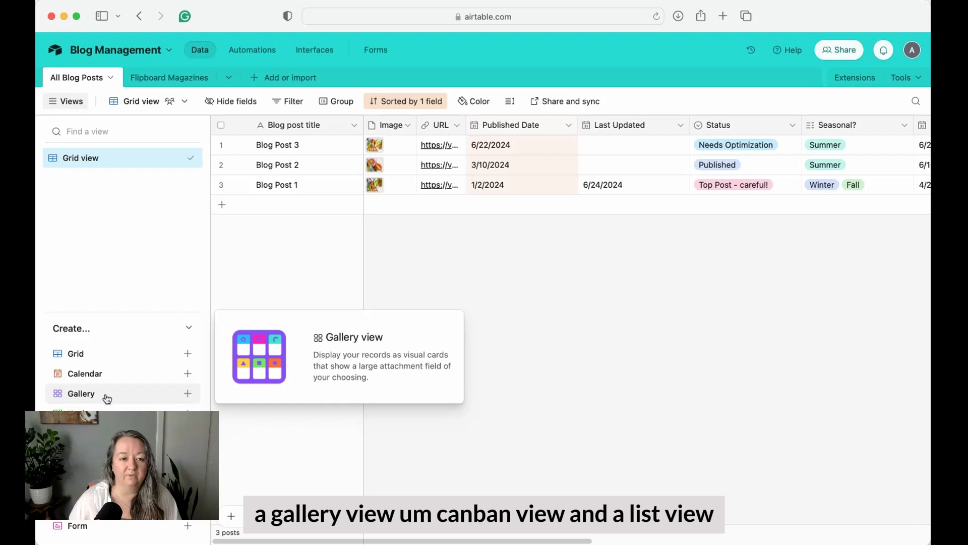
mouse_move(105, 414)
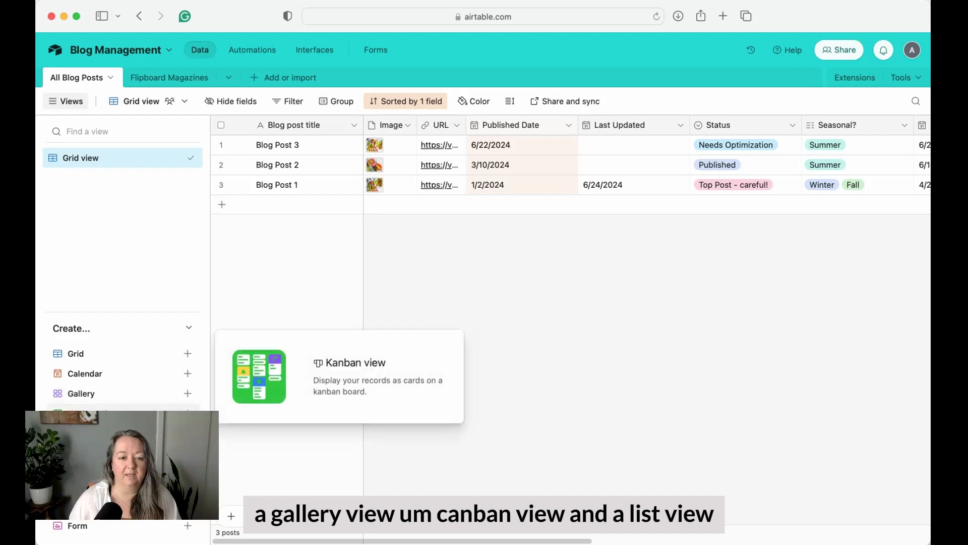
mouse_move(105, 434)
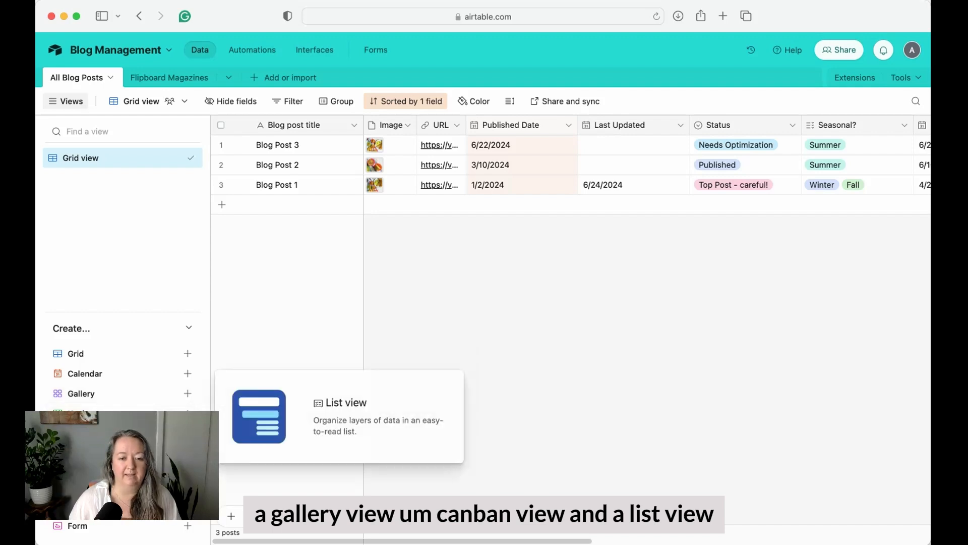
mouse_move(112, 361)
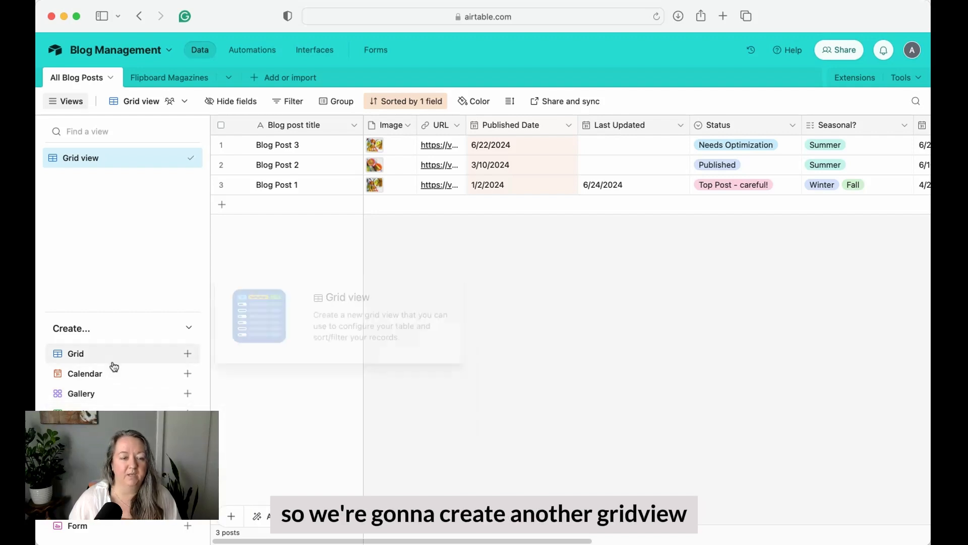
click(188, 354)
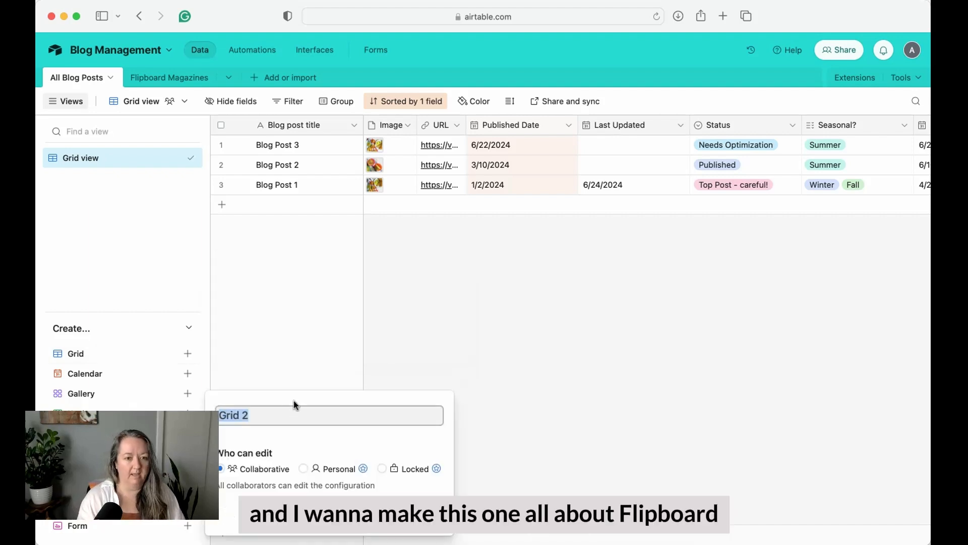
text(Flipboard)
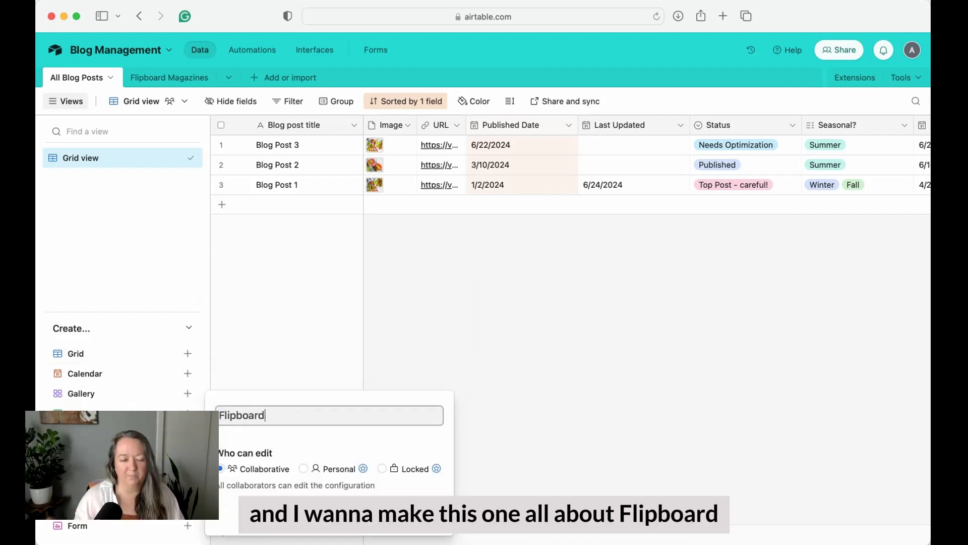
key(Return)
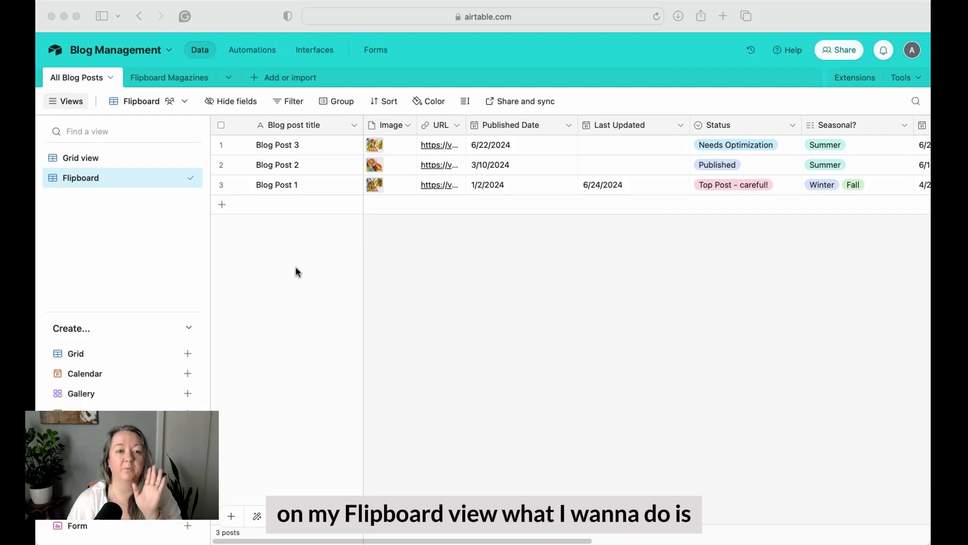
click(463, 270)
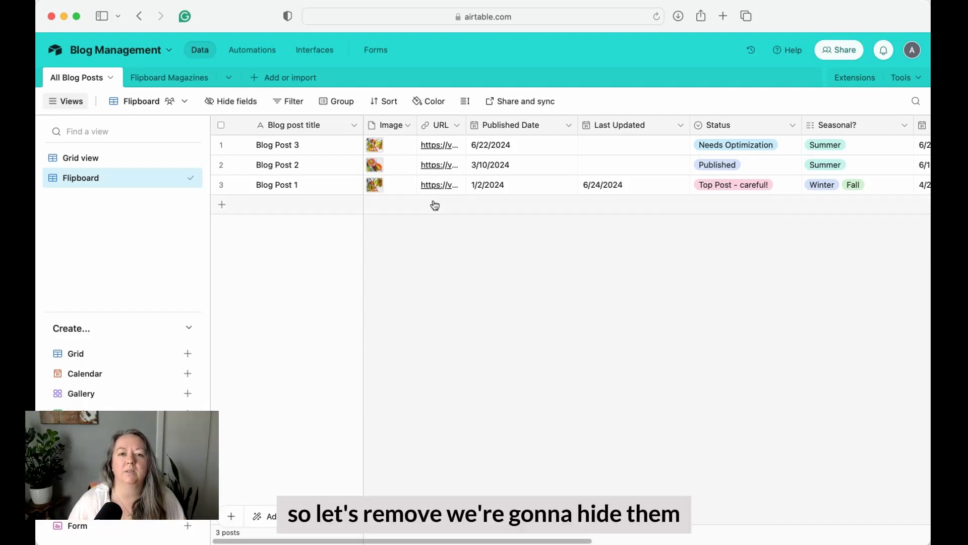
- In the Flipboard view, hide Published Date, Last Updated, Status, Last Promoted on Social Media/Email and Magazine Title (from Flipboard Magazines)
click(237, 102)
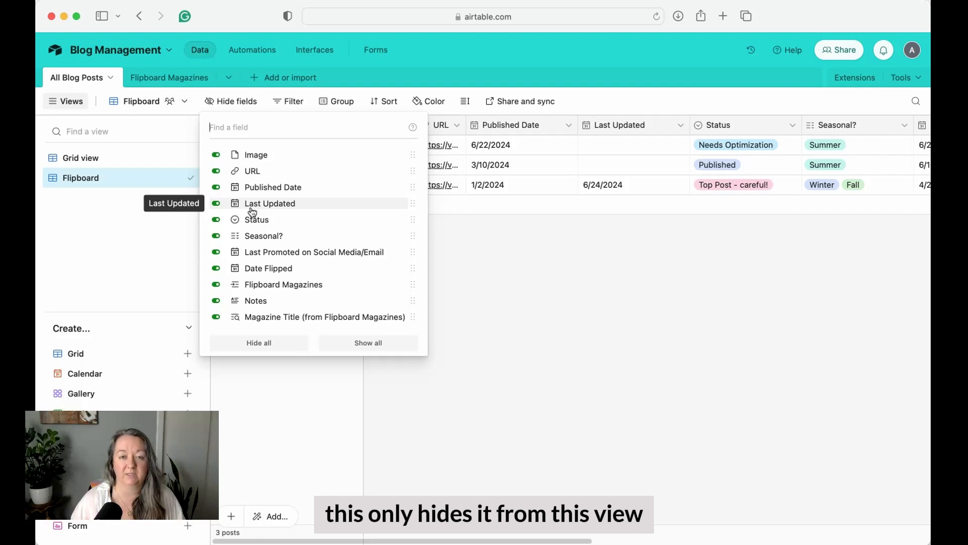
click(216, 188)
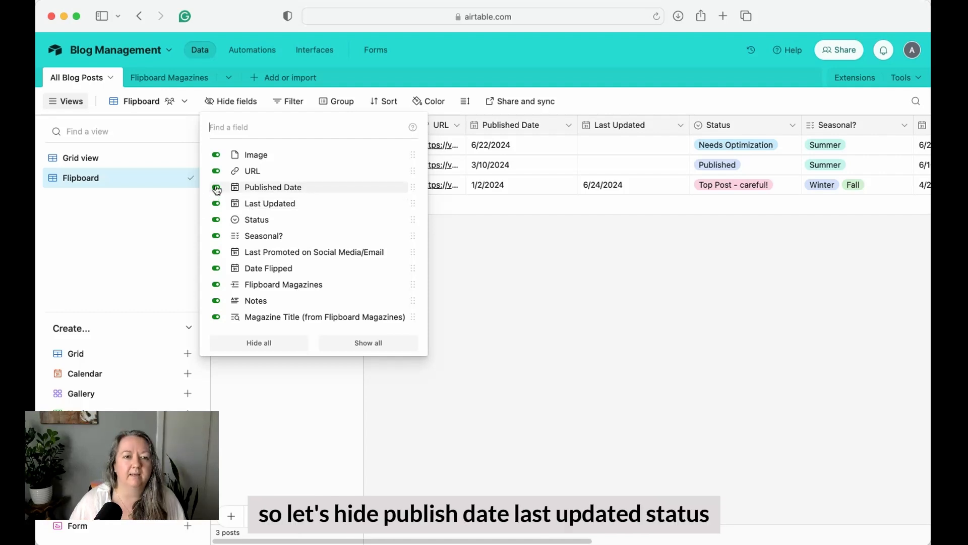
click(216, 204)
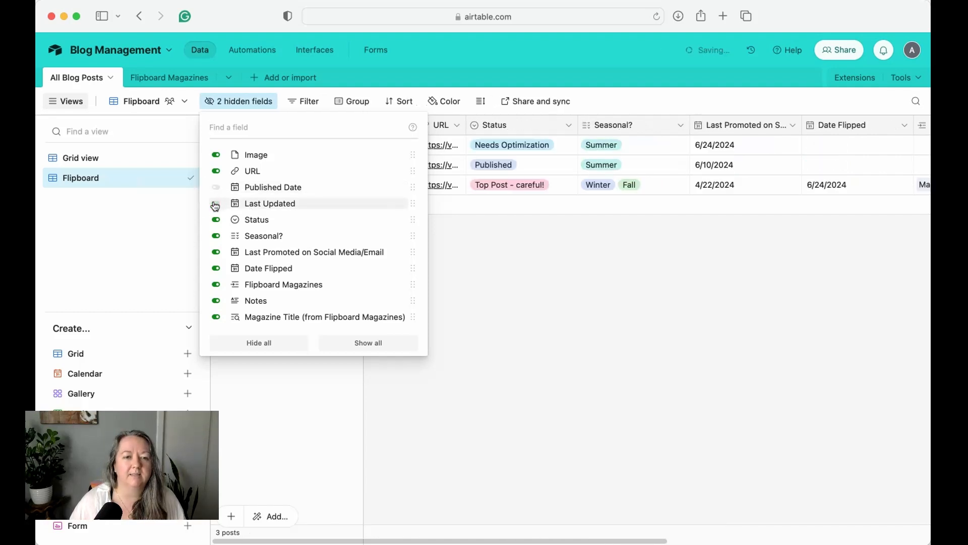
click(216, 220)
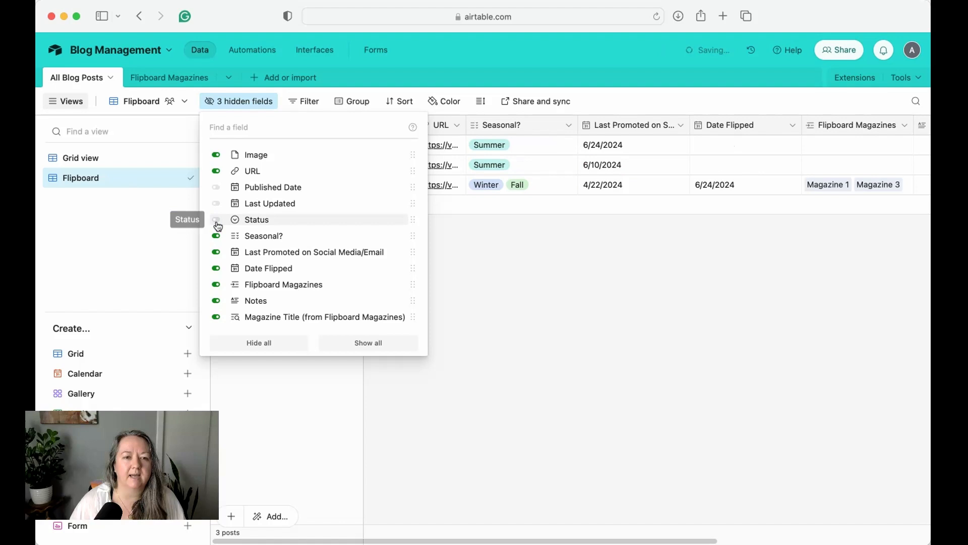
click(217, 252)
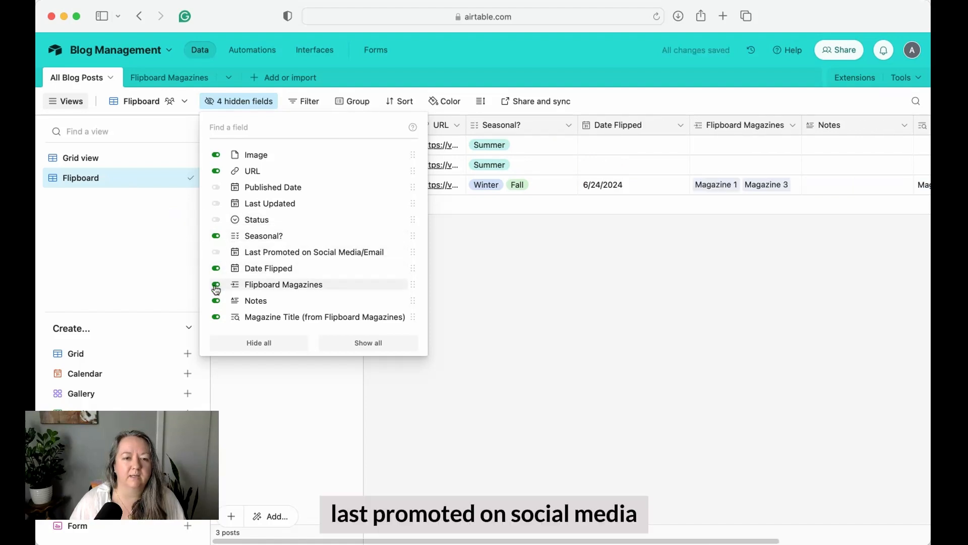
click(217, 317)
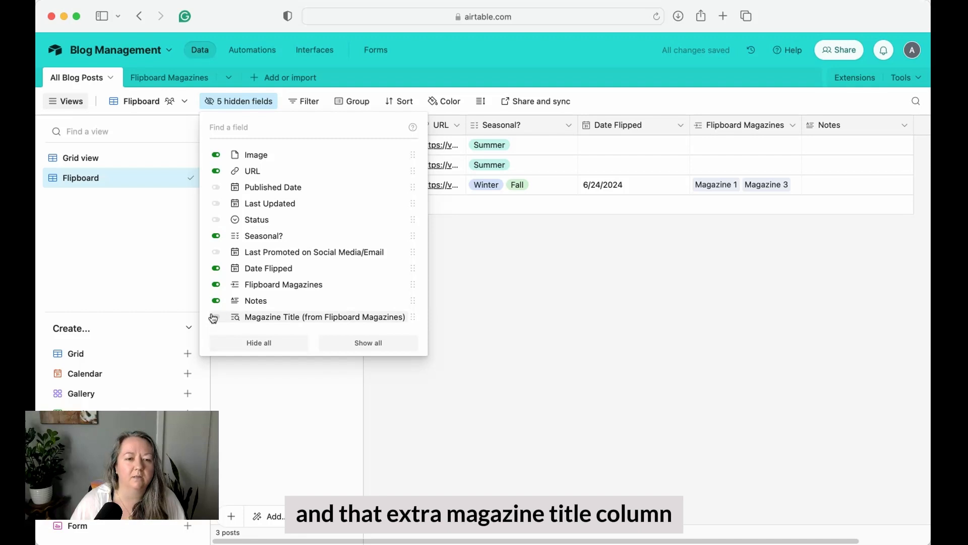
click(511, 398)
scroll(446, 535, right, 3)
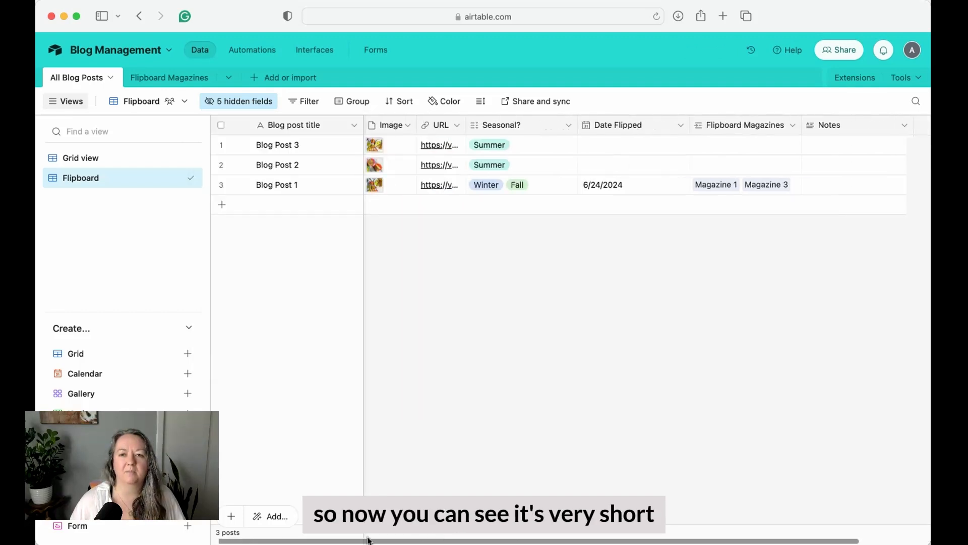
scroll(592, 534, left, 3)
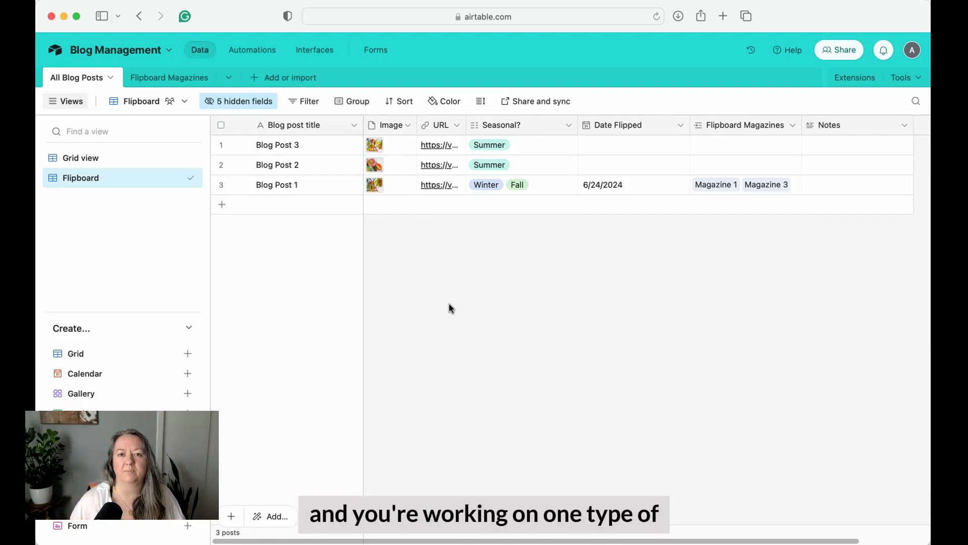
- Sort the Flipboard view by Date Flipped, from earliest to latest
click(401, 102)
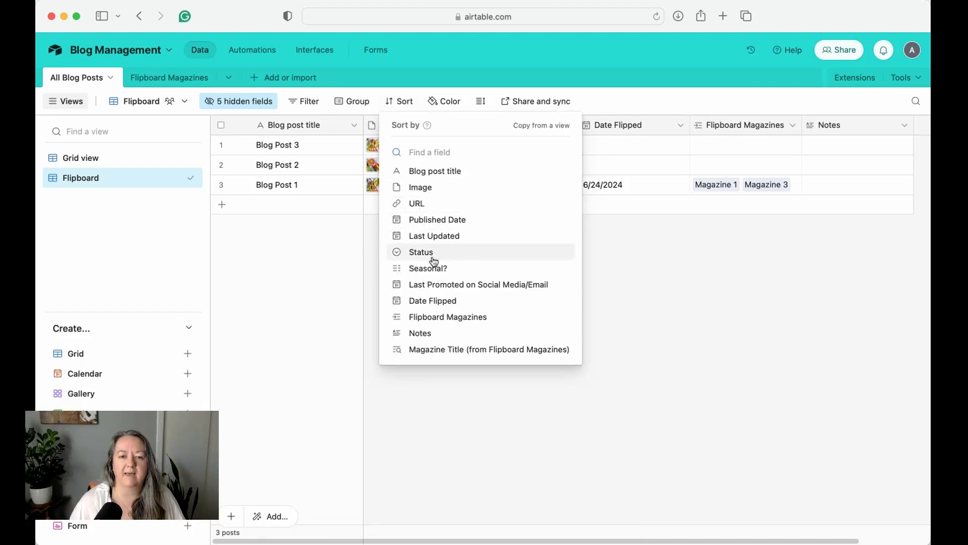
click(427, 302)
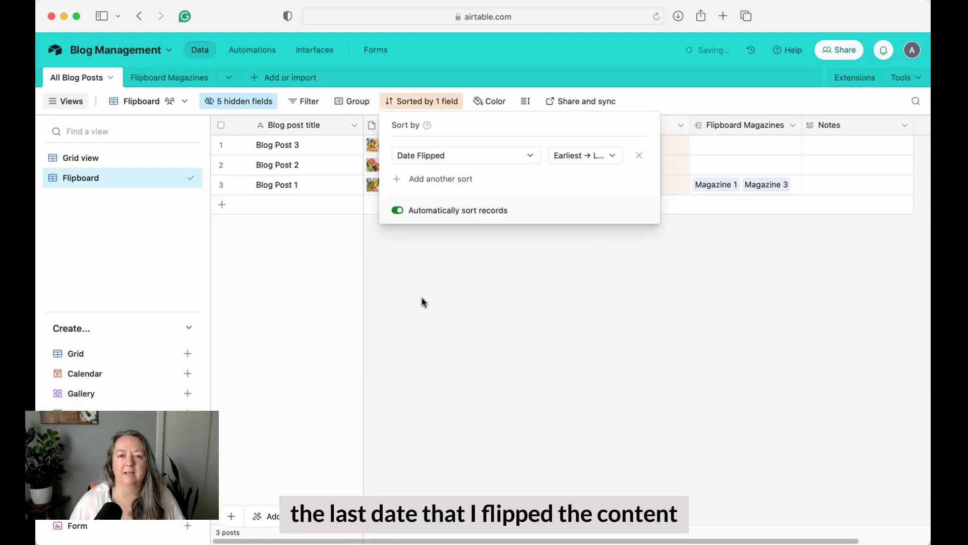
click(614, 271)
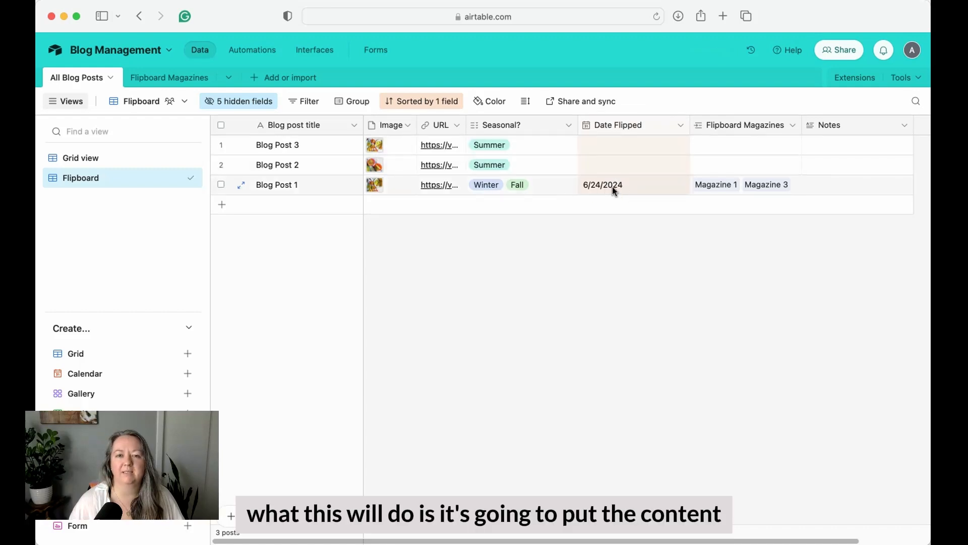
click(641, 190)
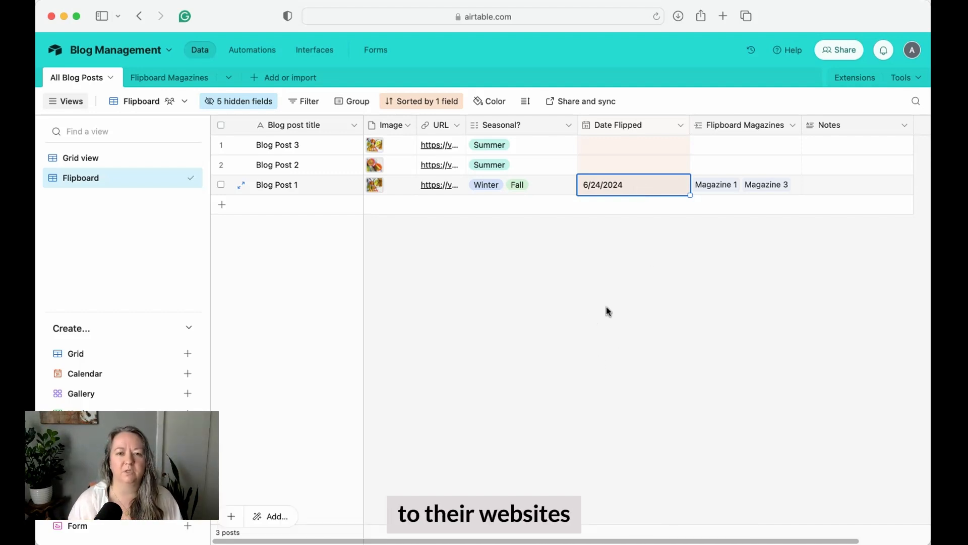
click(540, 275)
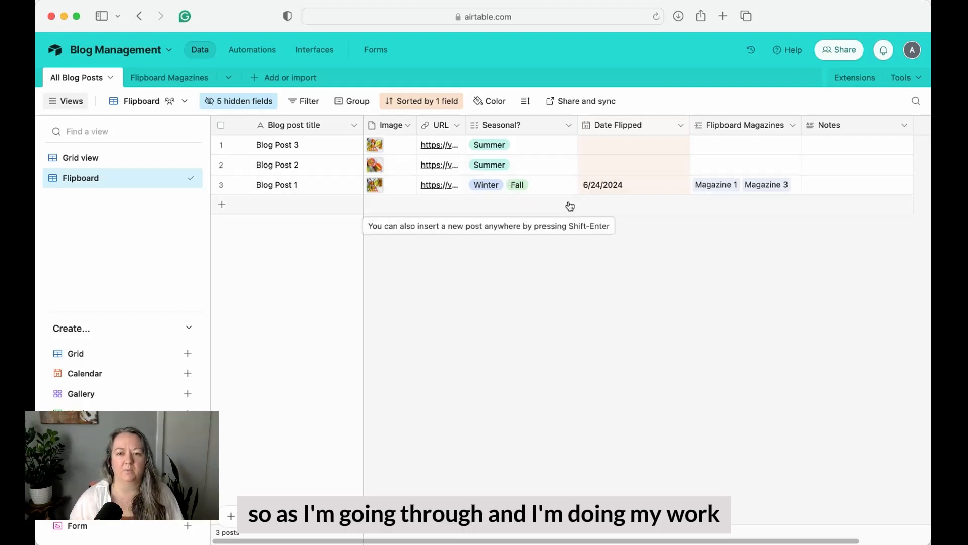
- Link Magazine 2 to Blog Post 3 in its Flipboard Magazines field
click(604, 145)
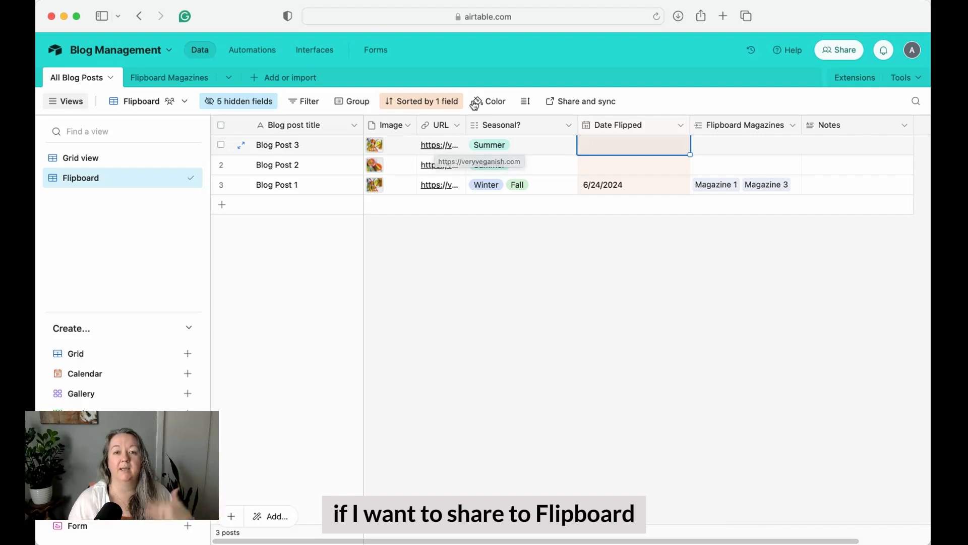
click(750, 146)
click(701, 145)
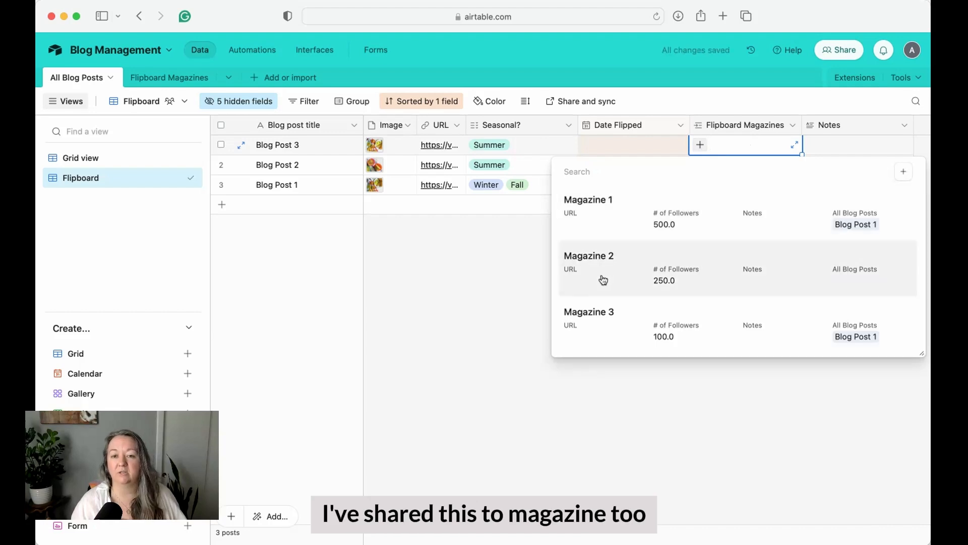
click(603, 280)
- Fill Blog Post 3's Notes with two lines of placeholder text, "asdlkfjsfl;kjafkj;" and ";ldkfjaslfkjal;fjsljkf"
double_click(829, 144)
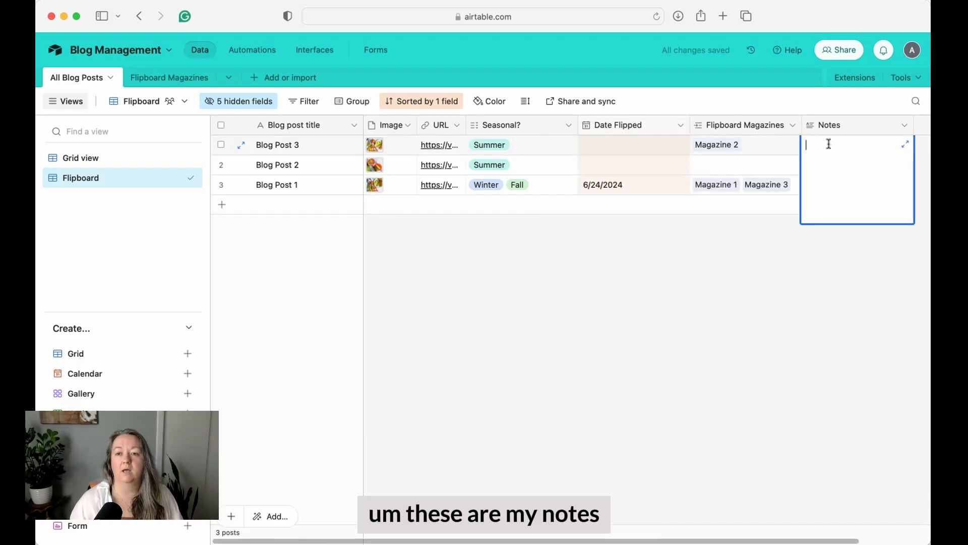
text(a)
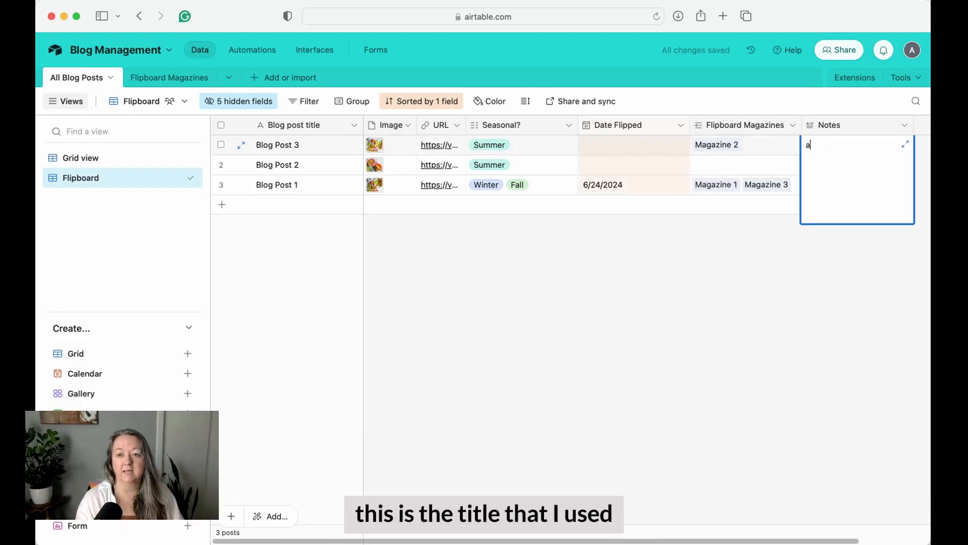
text(sdlkfjsfl;kjafkj;)
key(Return)
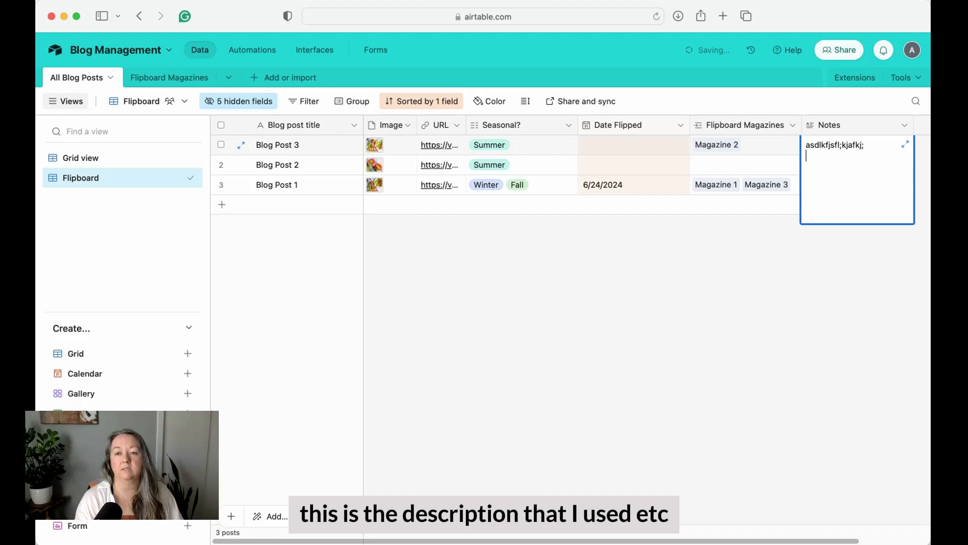
text(;ldkfjaslfkjal;fjsljkf)
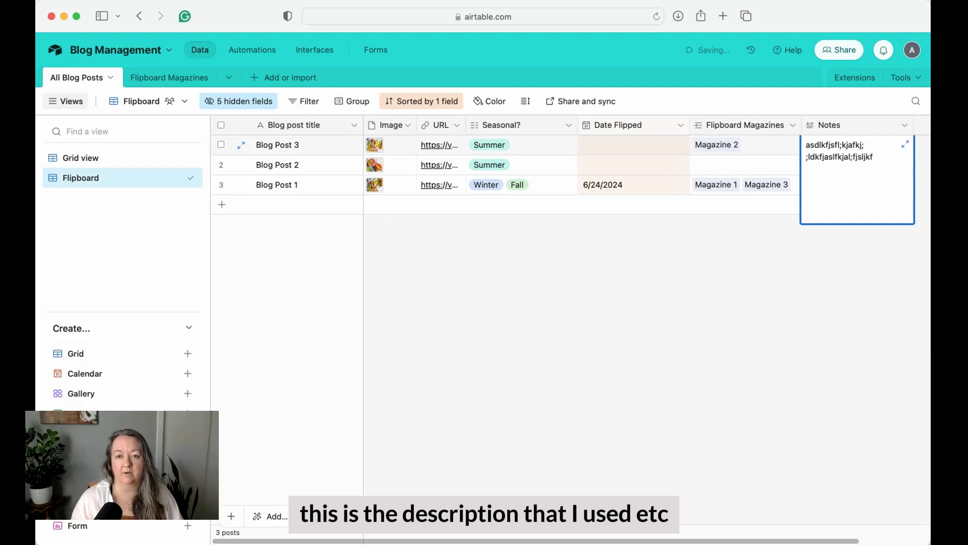
- Set Blog Post 3's Date Flipped to 6/25/2024 and deselect the record so the sort applies
click(639, 147)
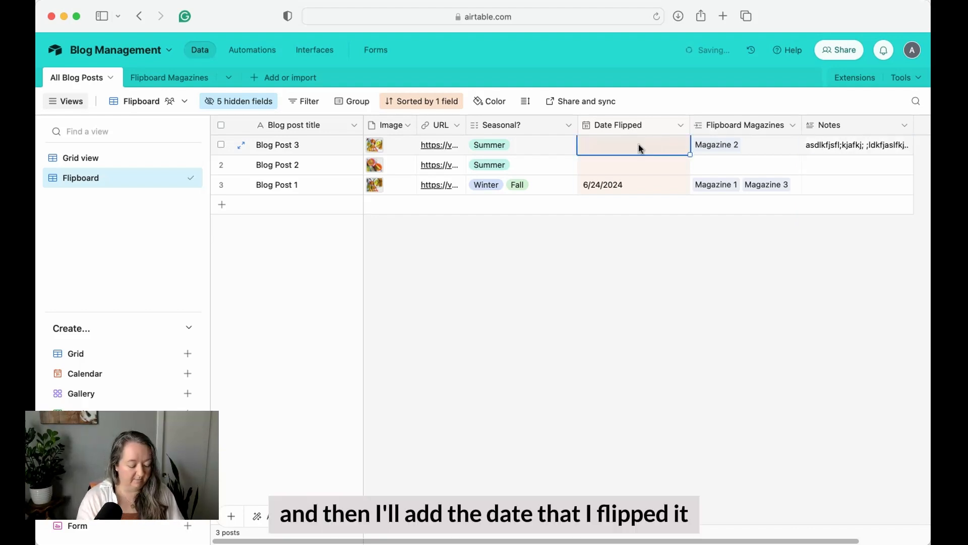
text(6/25/24)
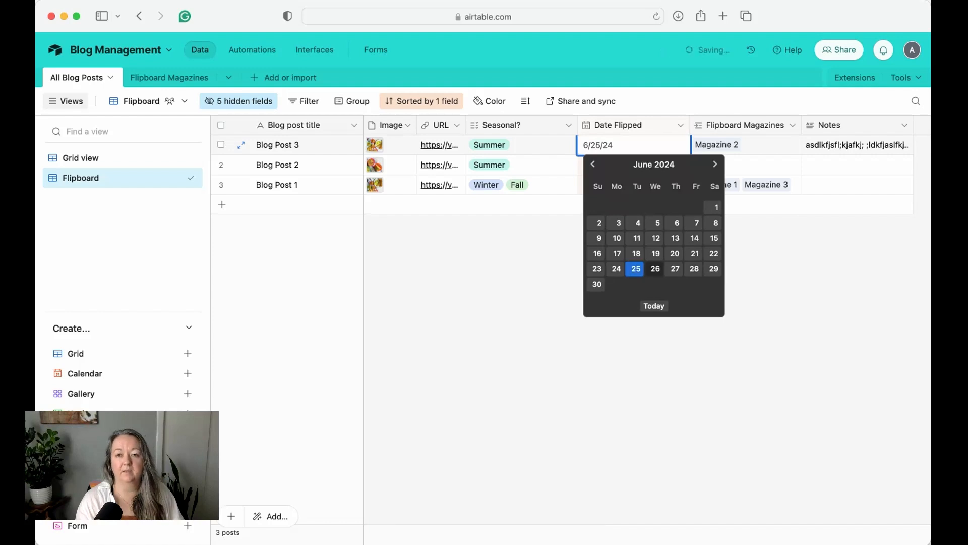
key(Return)
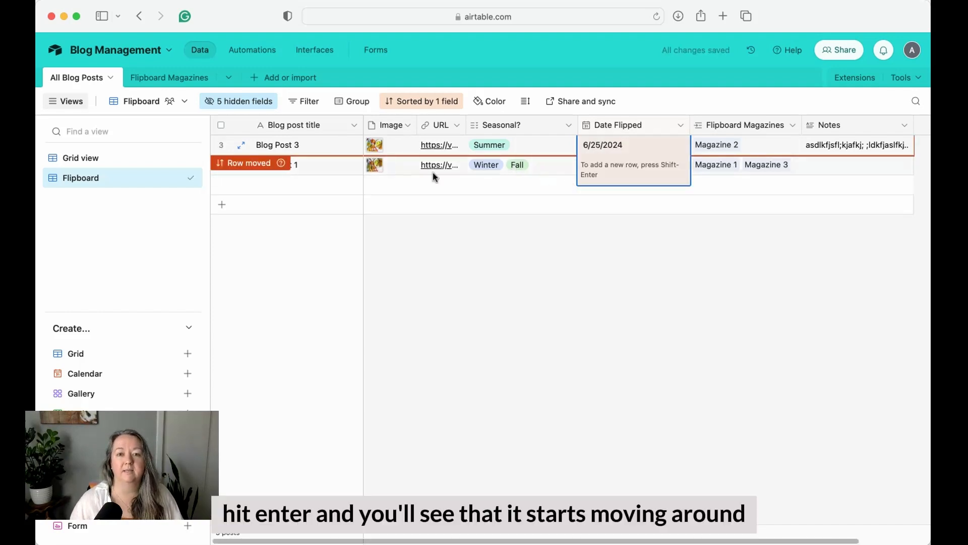
click(565, 235)
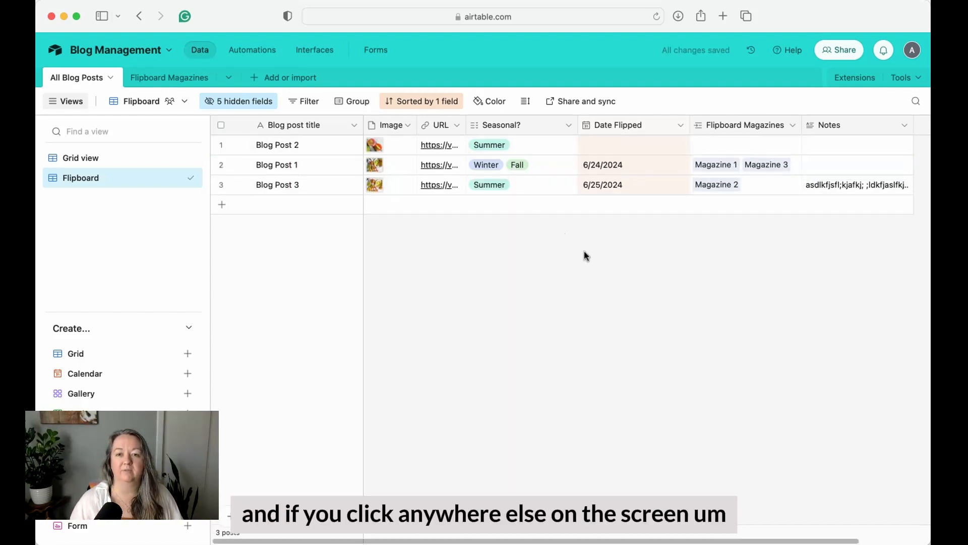